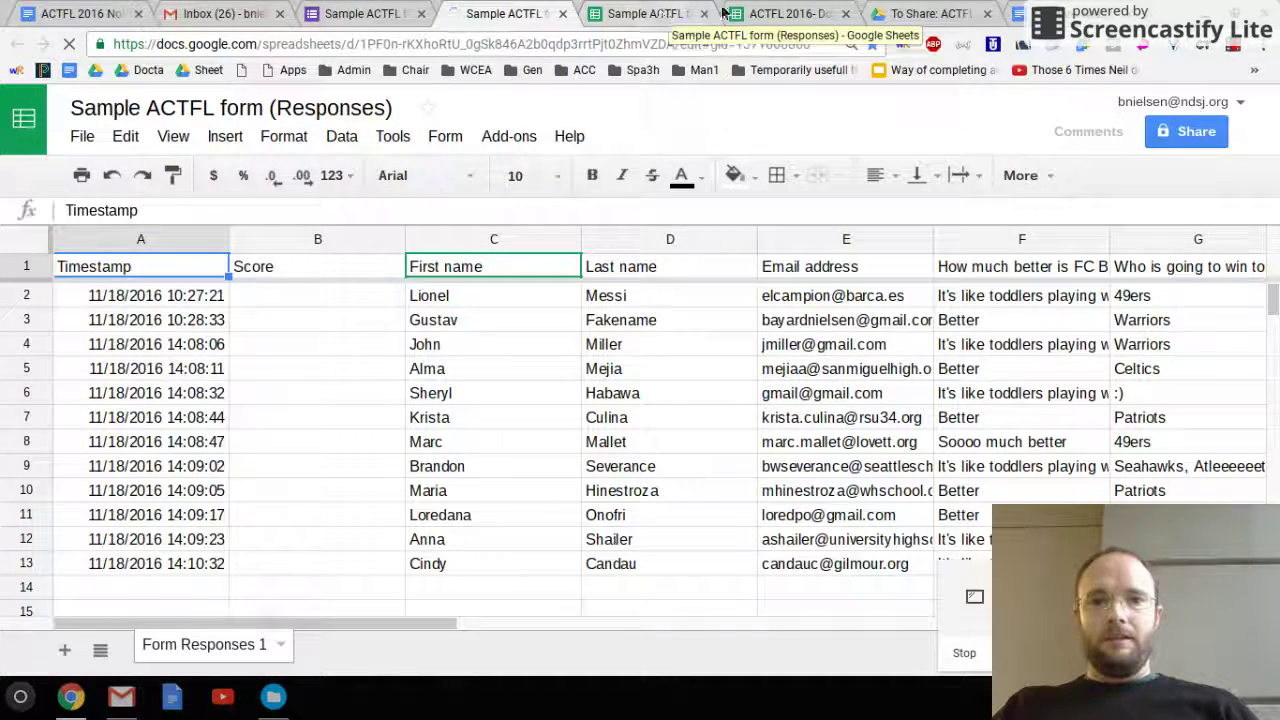
# Step: Launch the Doctopus add-on in the "ACTFL 2016- Doctapus in 4 min" spreadsheet
pyautogui.click(755, 14)
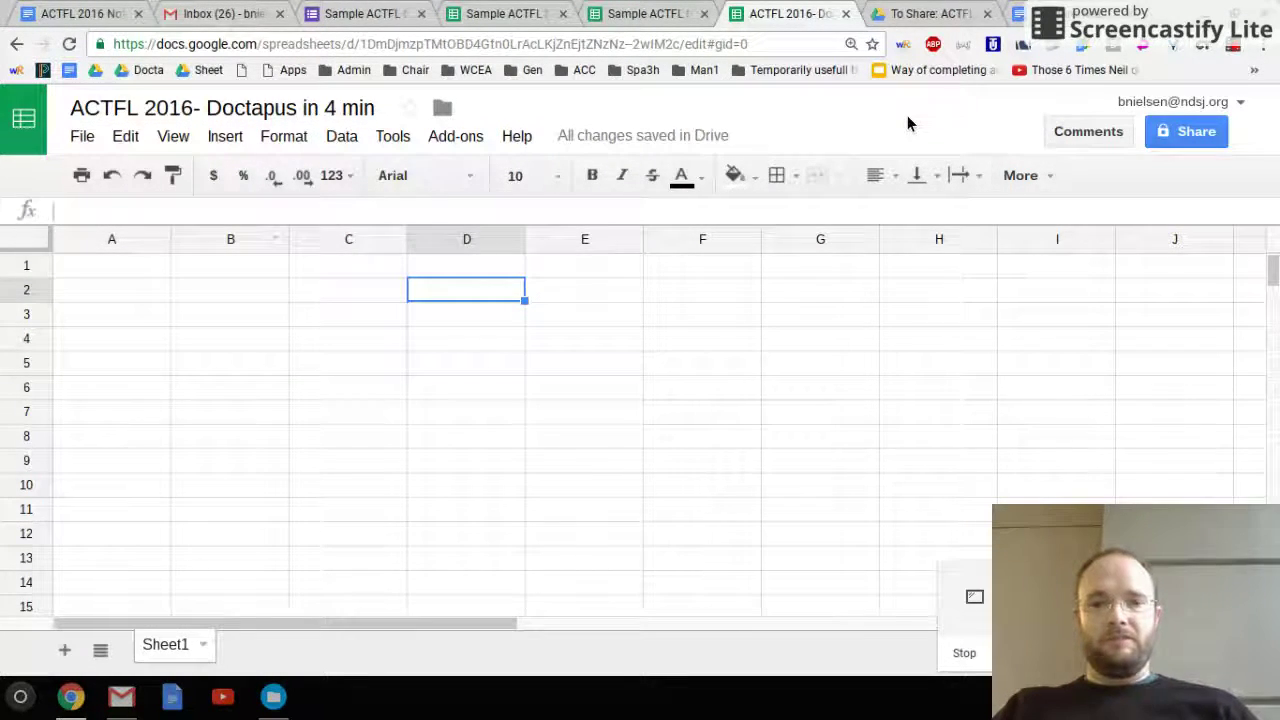
pyautogui.click(449, 148)
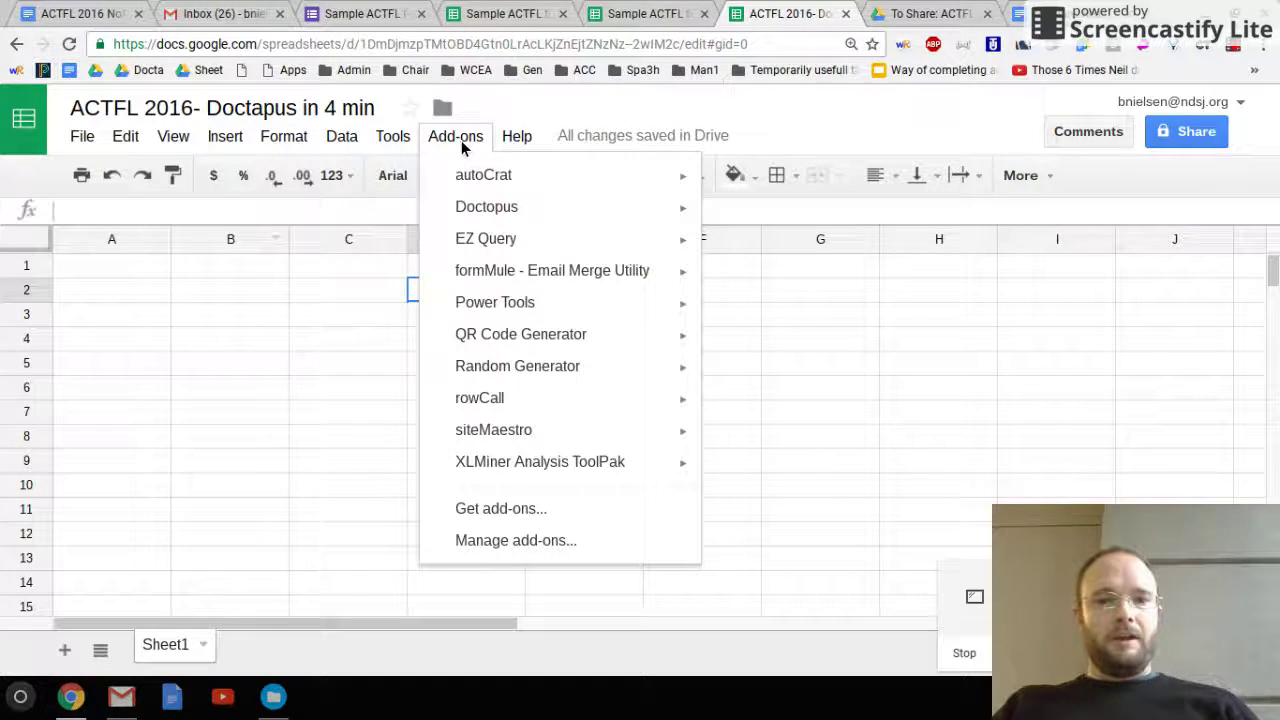
pyautogui.moveTo(480, 207)
pyautogui.click(759, 218)
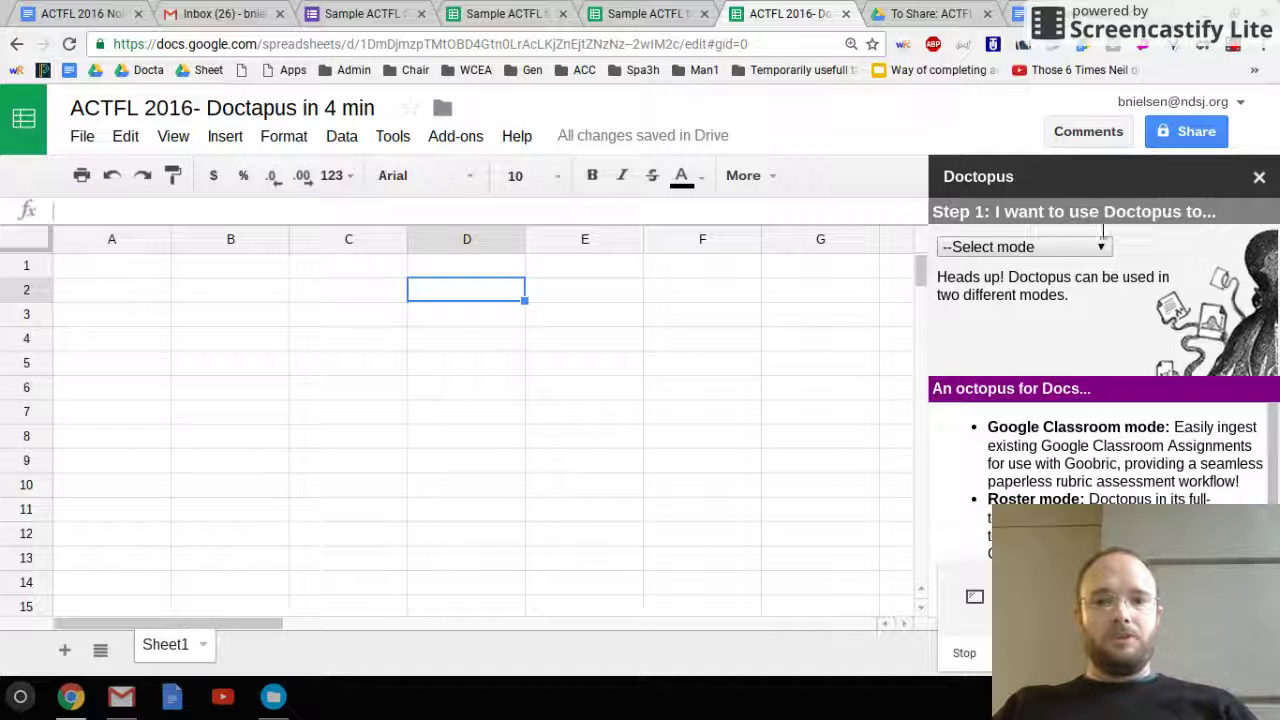
# Step: Set the Doctopus mode to distribute Drive resources to a roster
pyautogui.click(1061, 246)
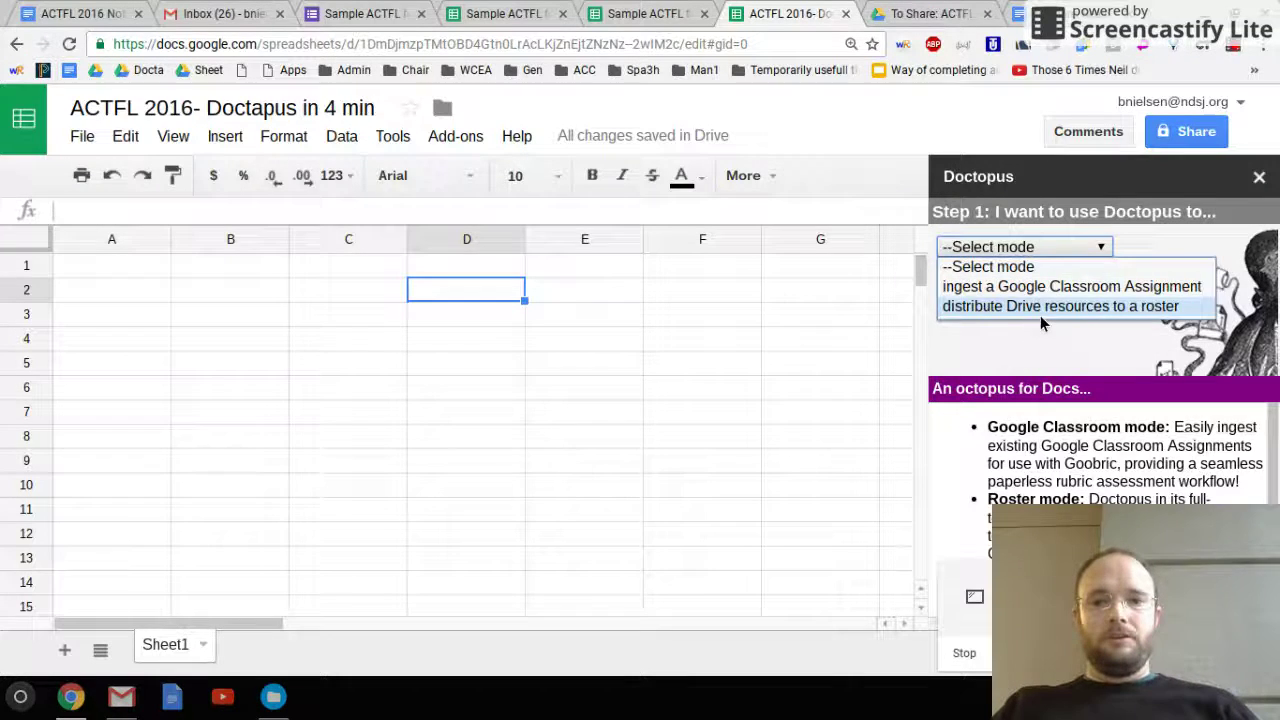
pyautogui.click(1040, 310)
pyautogui.click(1057, 249)
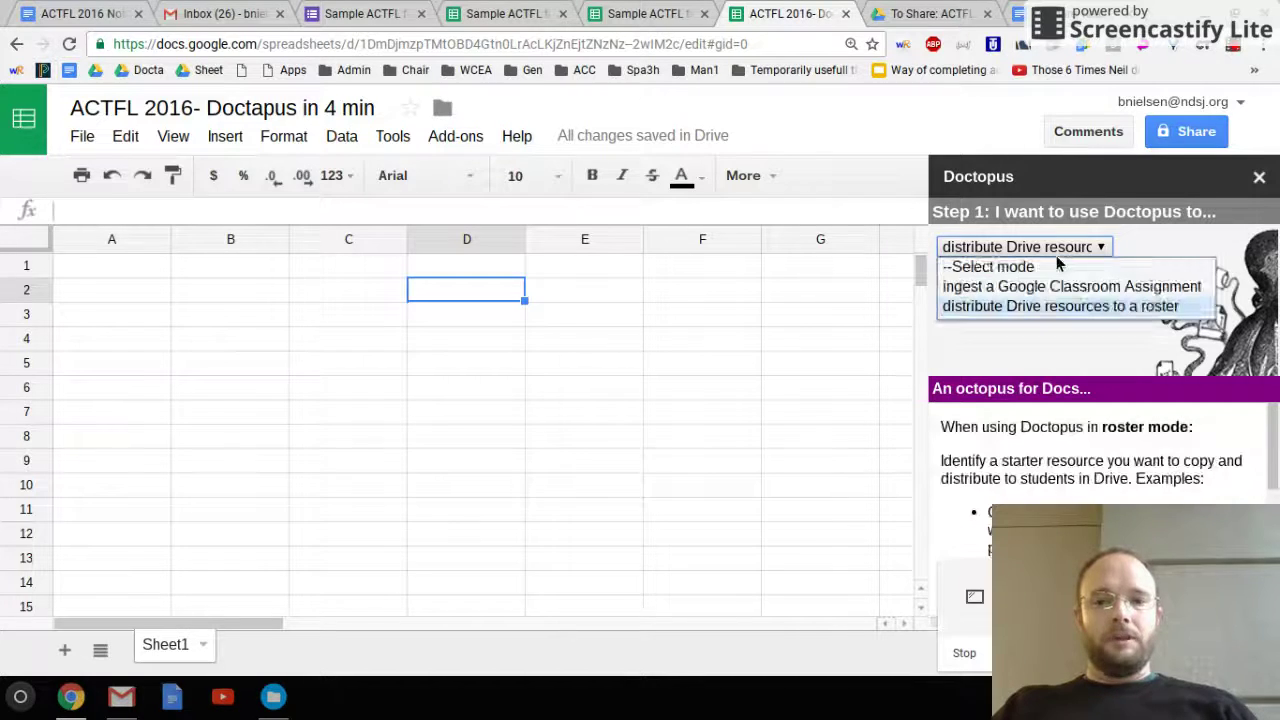
pyautogui.click(1056, 255)
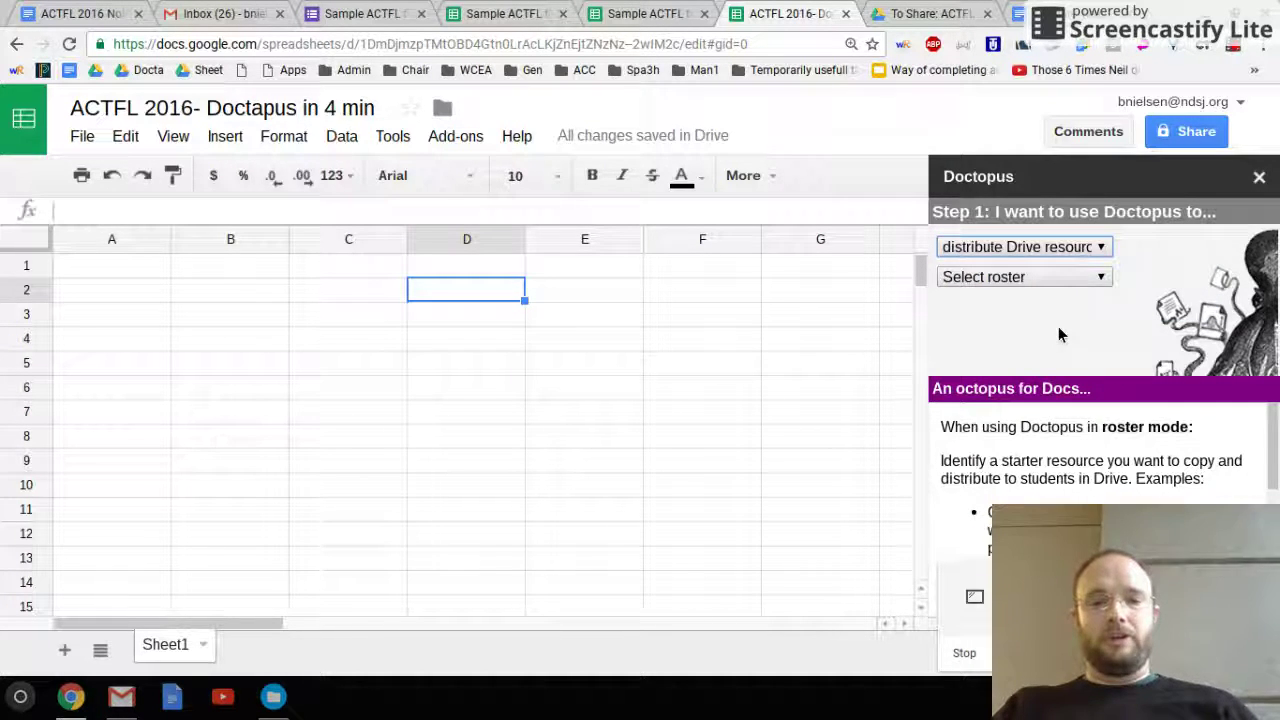
# Step: Create a new Doctopus roster built on this sheet
pyautogui.click(989, 277)
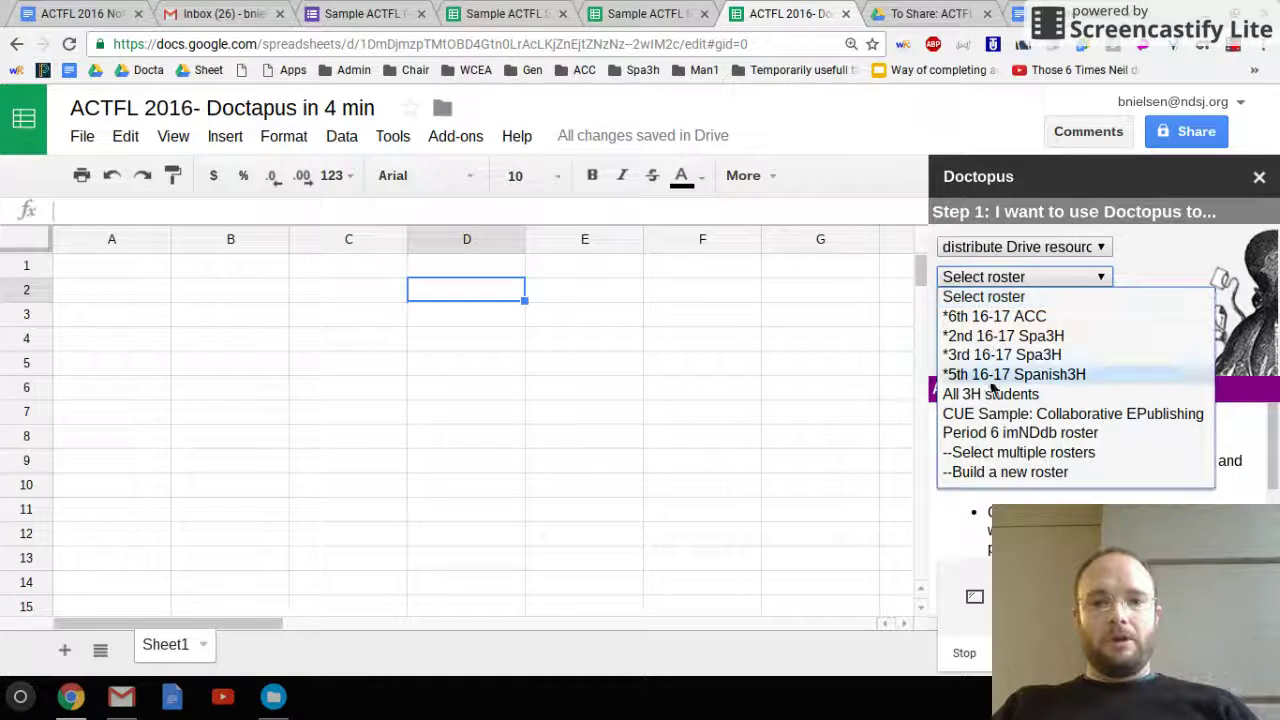
pyautogui.click(995, 473)
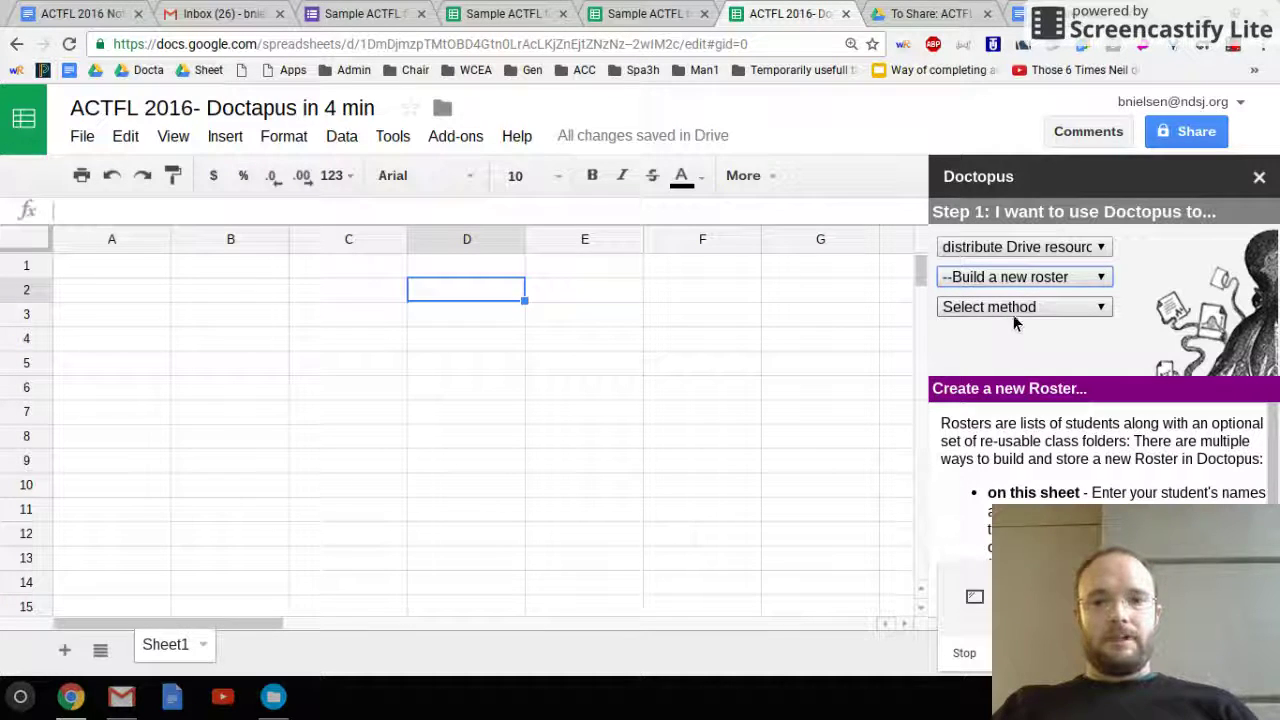
pyautogui.click(1014, 312)
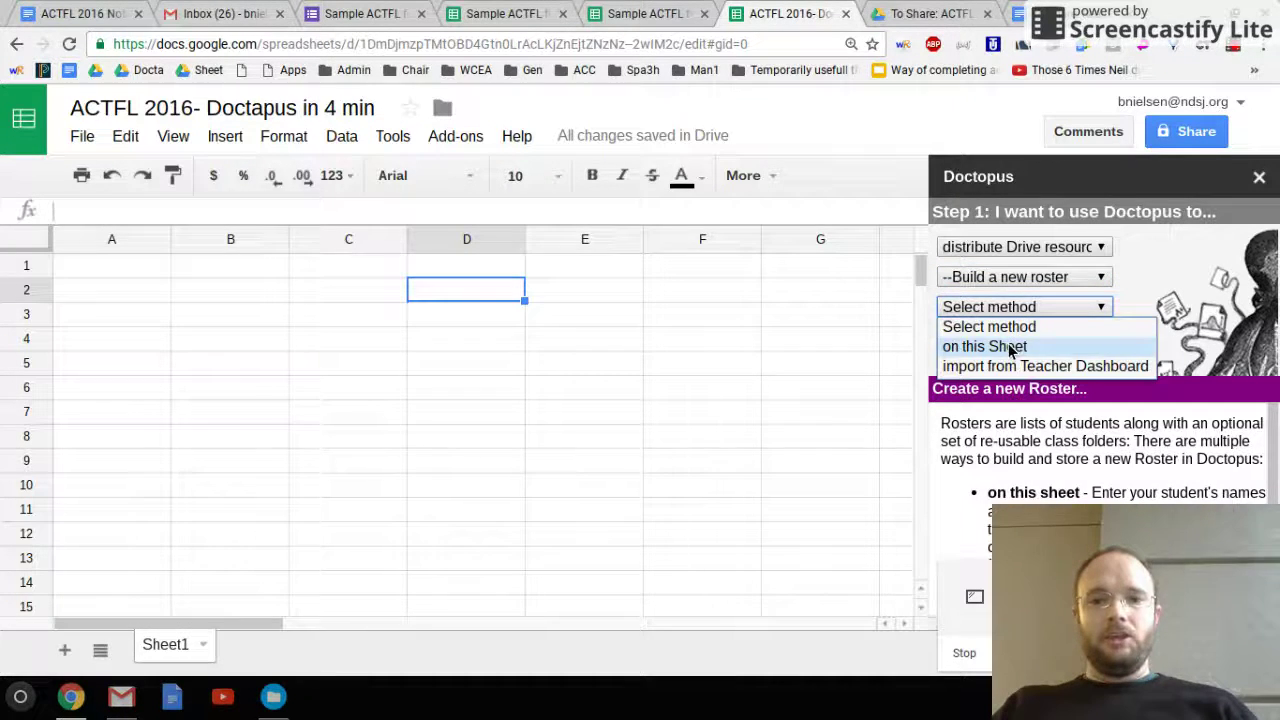
pyautogui.click(1012, 346)
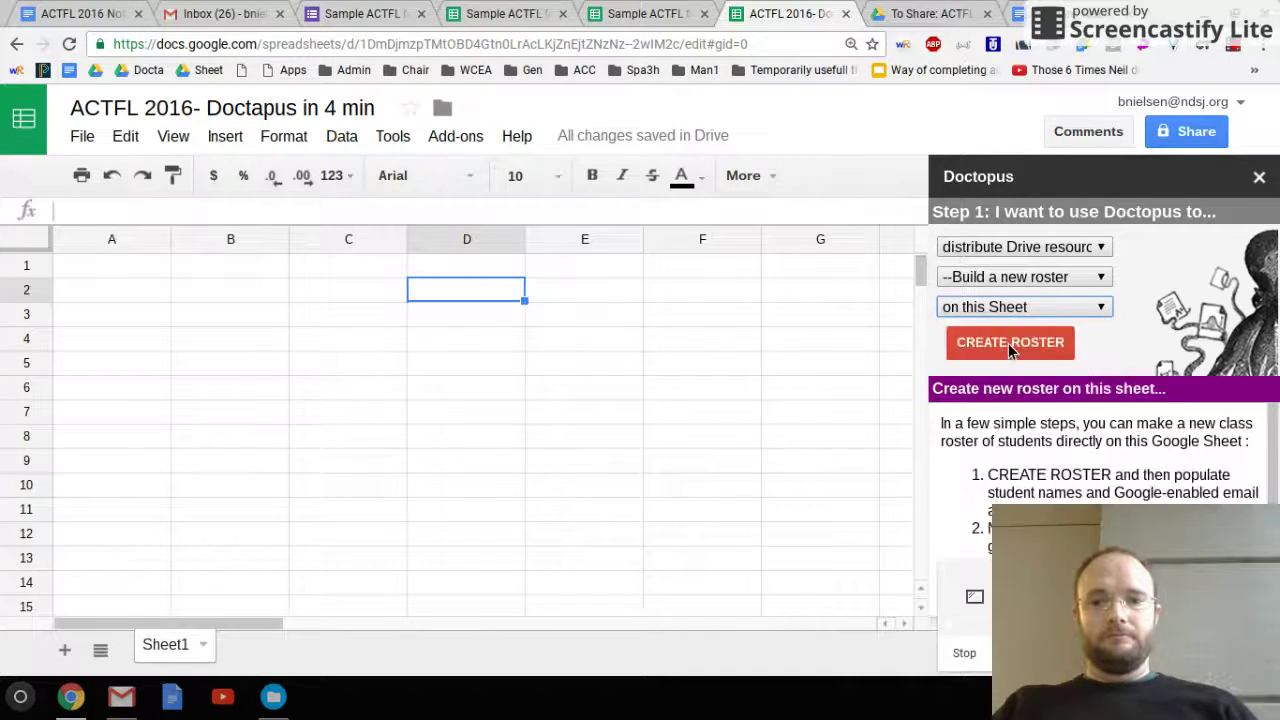
pyautogui.click(1008, 343)
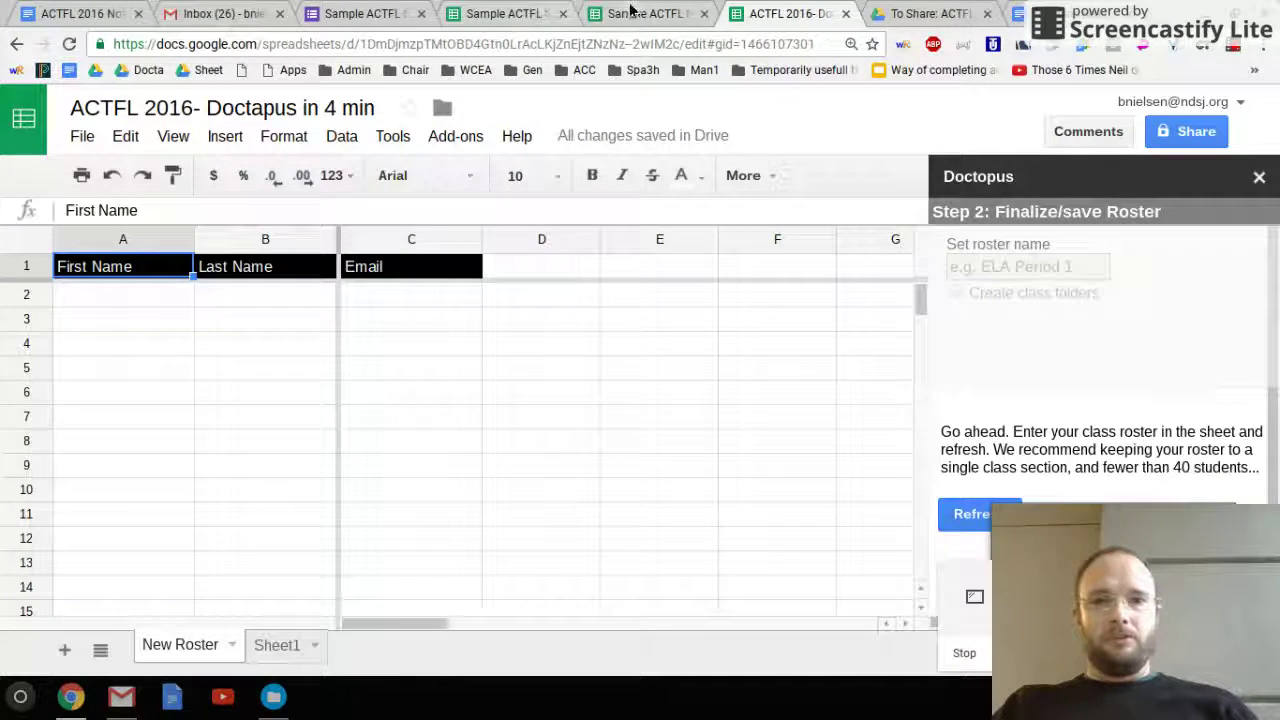
# Step: Paste the copied first names, last names and email addresses from the Sample ACTFL form responses into the new roster, starting at cell A2
pyautogui.click(490, 12)
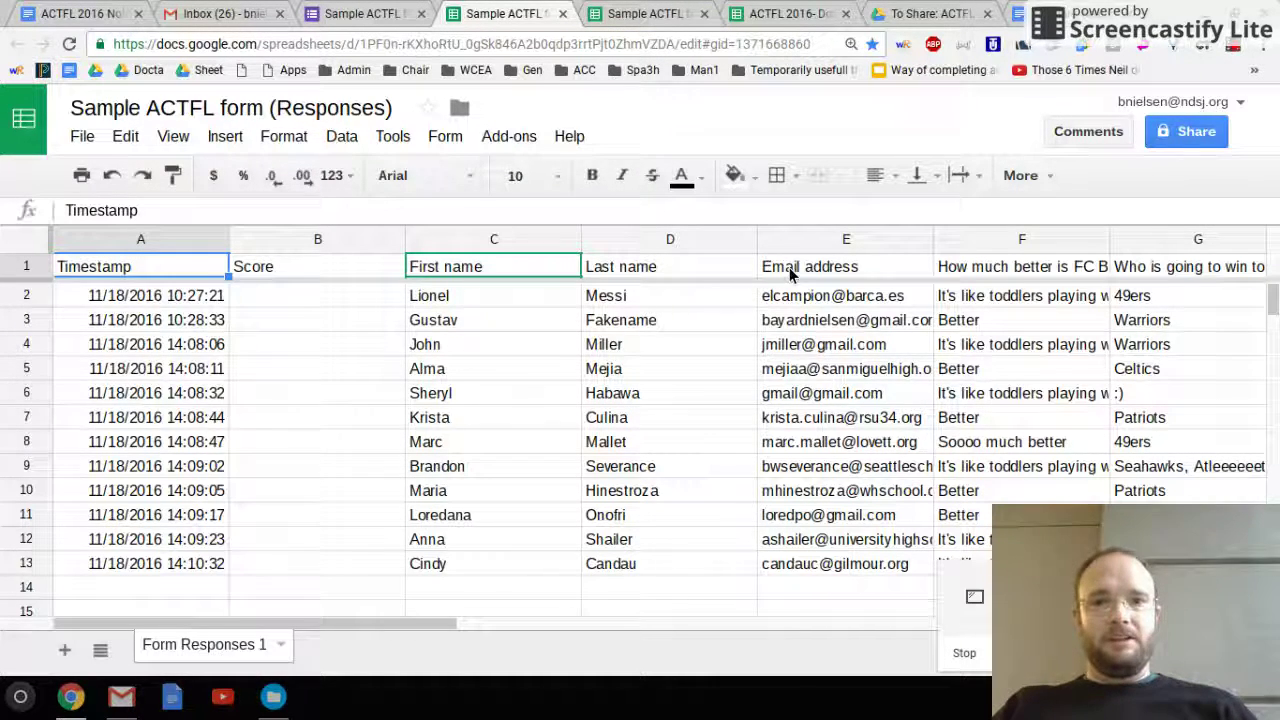
pyautogui.click(783, 20)
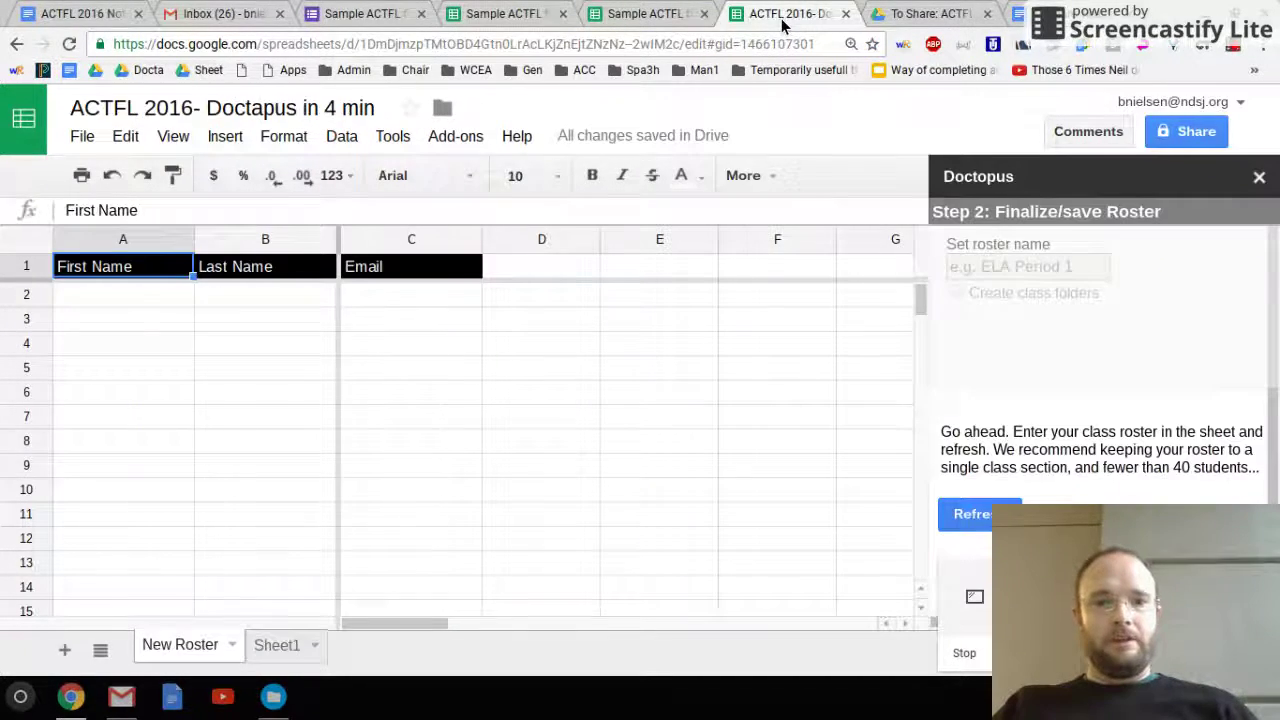
pyautogui.click(169, 304)
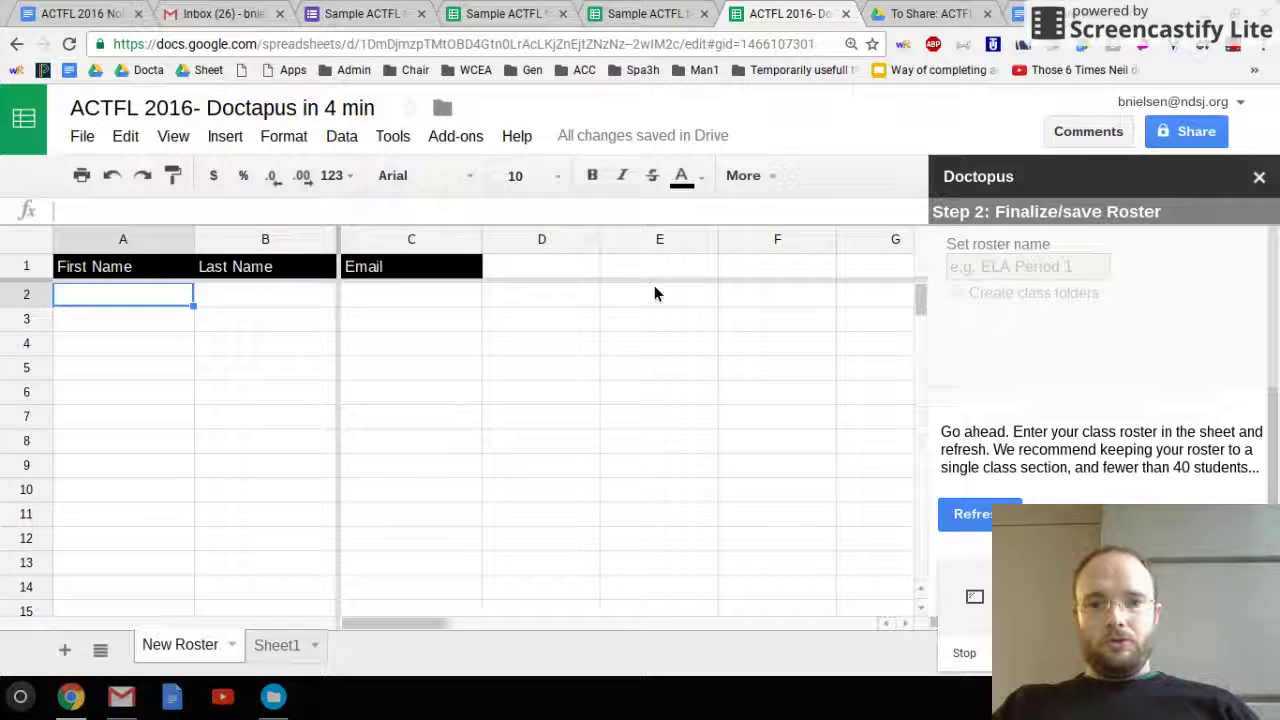
pyautogui.hotkey('ctrl', 'v')
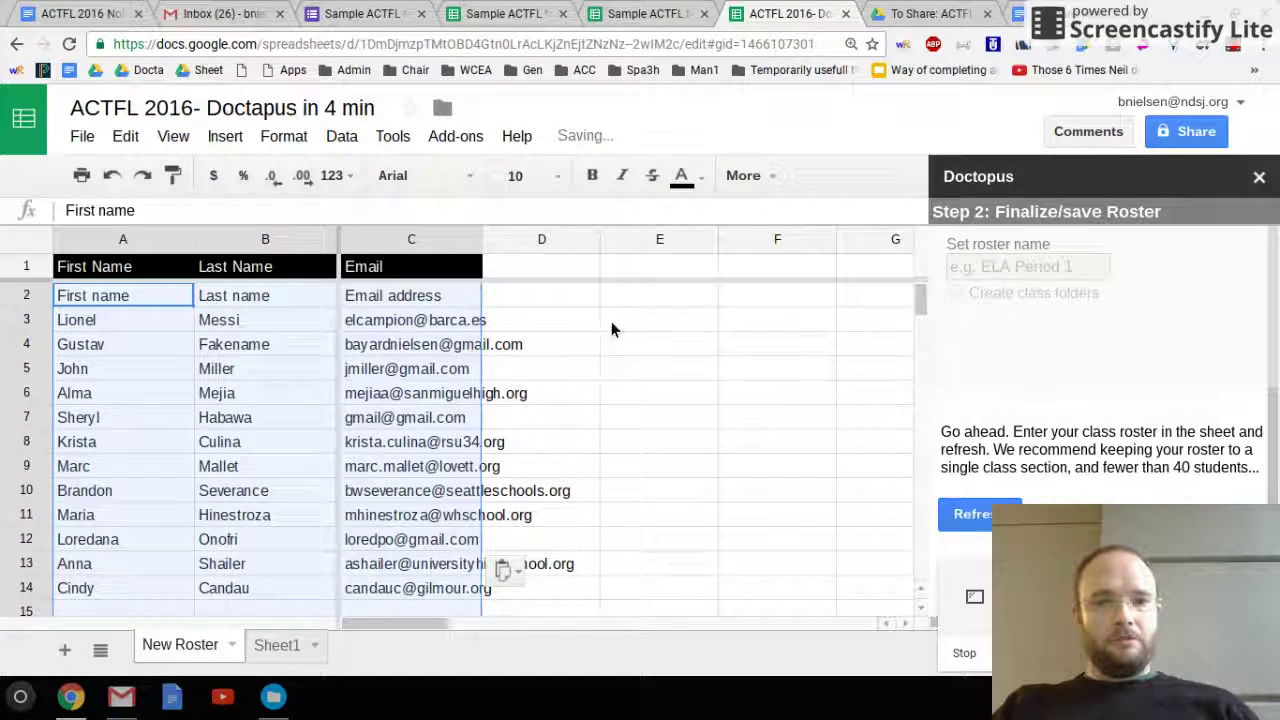
# Step: Delete the duplicate header row 2 from the roster sheet and refresh the roster in Doctopus
pyautogui.click(27, 298)
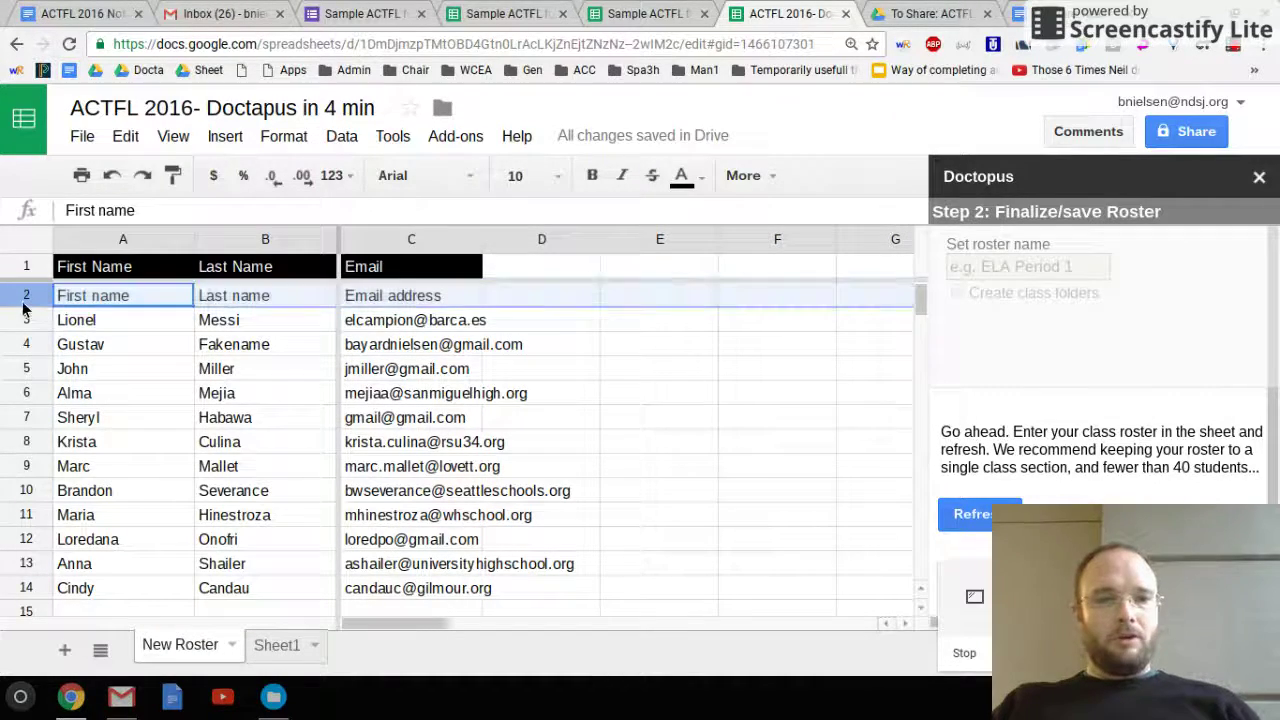
pyautogui.rightClick(25, 306)
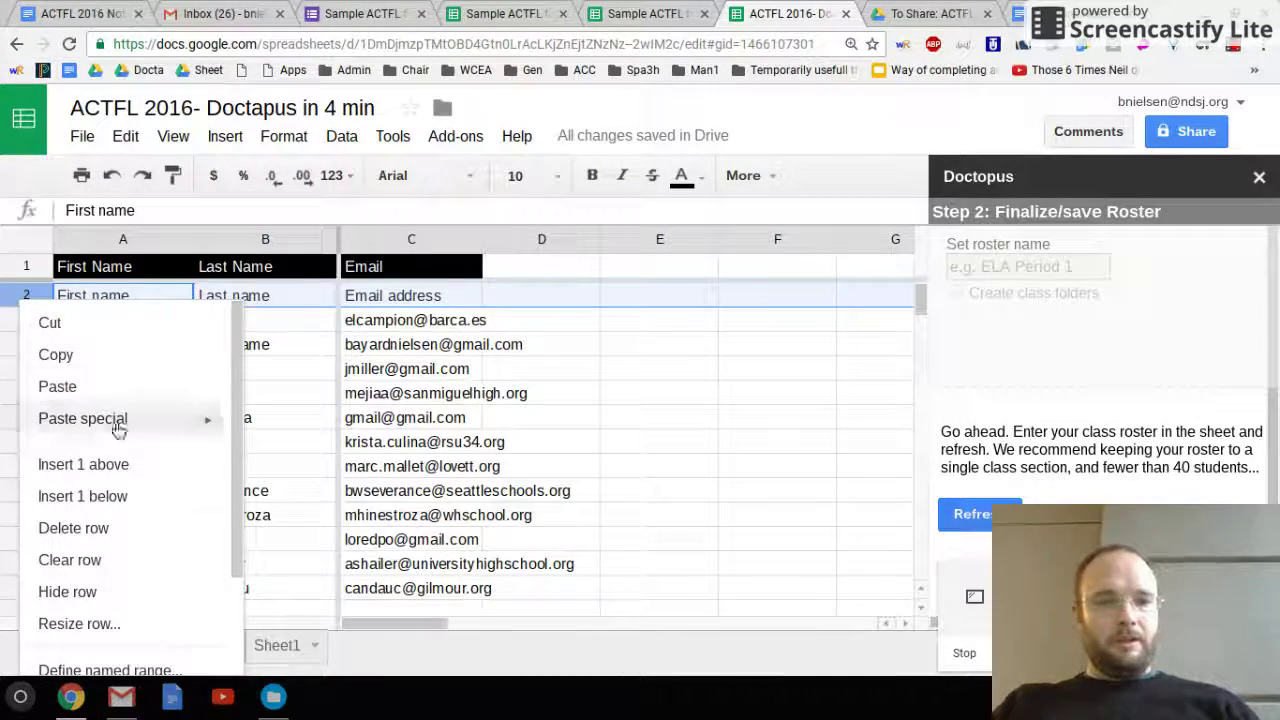
pyautogui.click(107, 545)
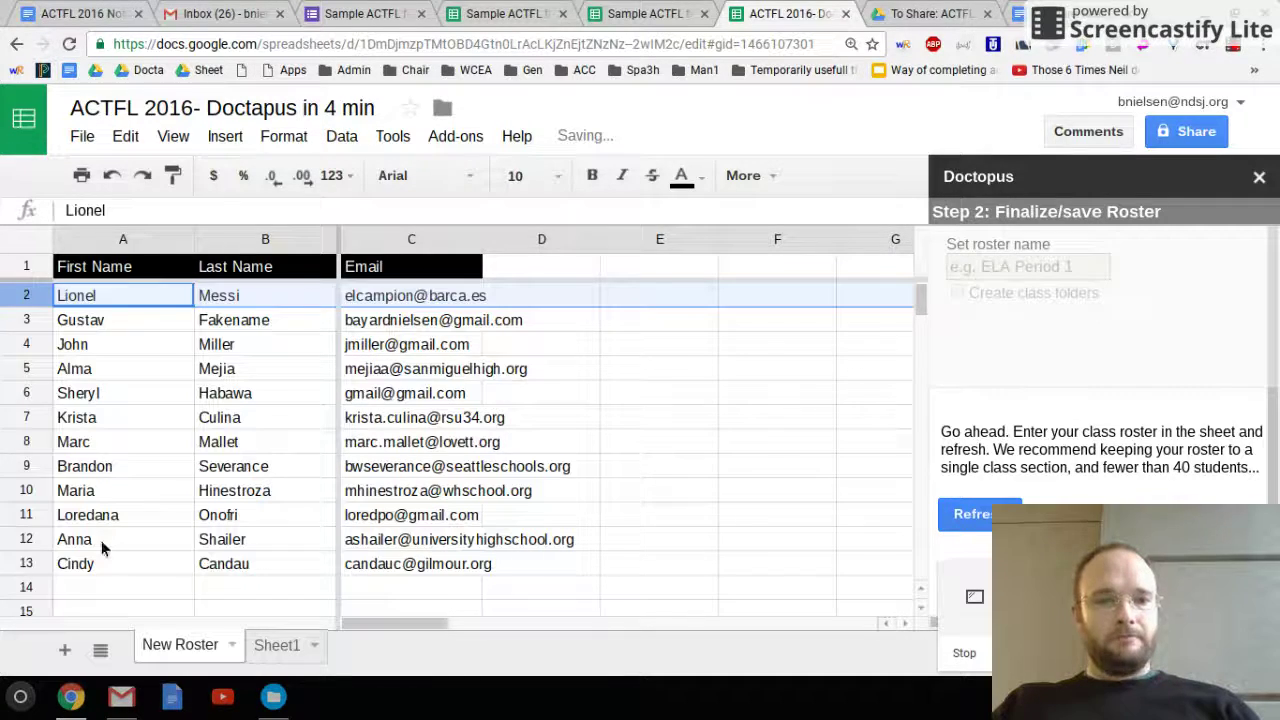
pyautogui.click(588, 378)
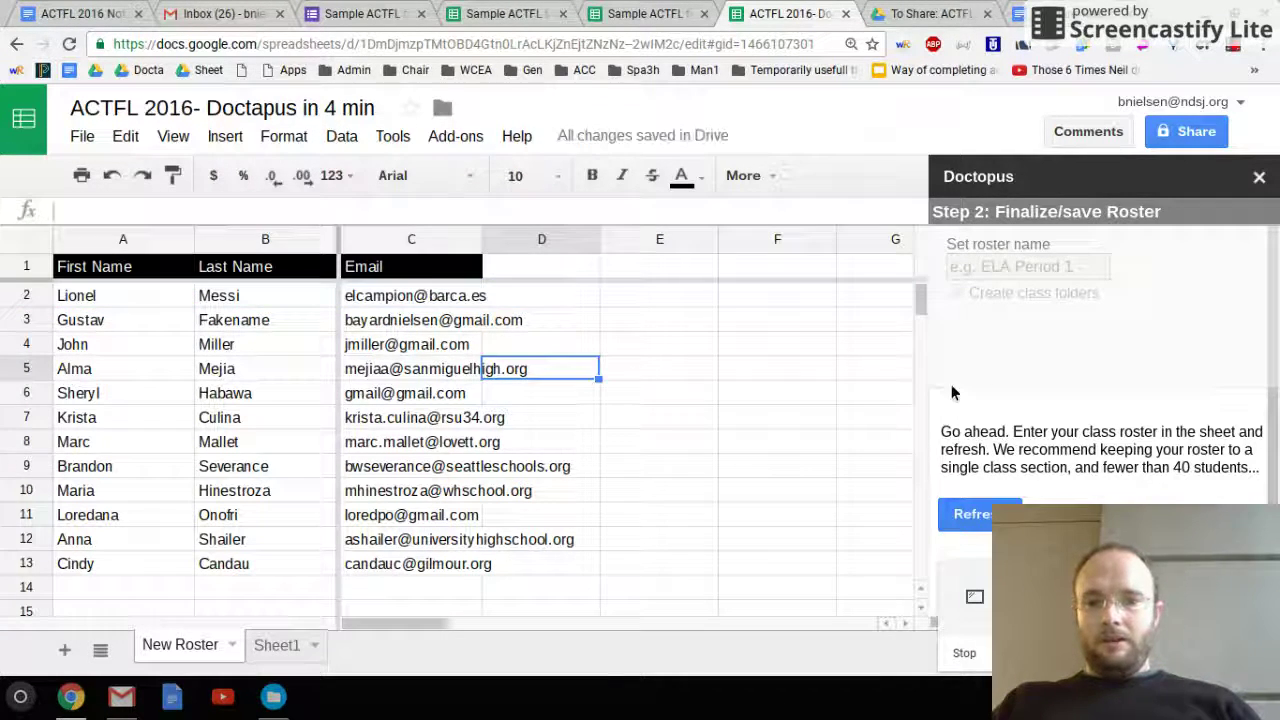
pyautogui.click(971, 515)
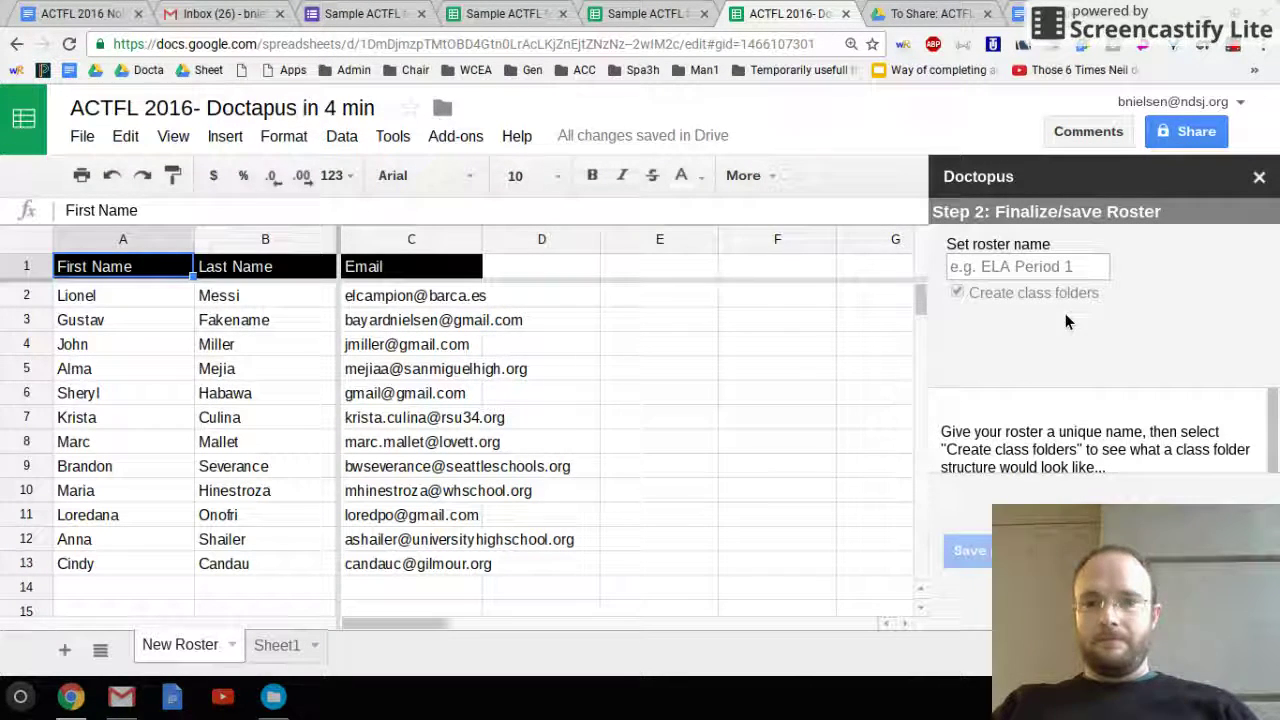
# Step: Name the roster "Go Barca" and create and share its class folders
pyautogui.click(1053, 280)
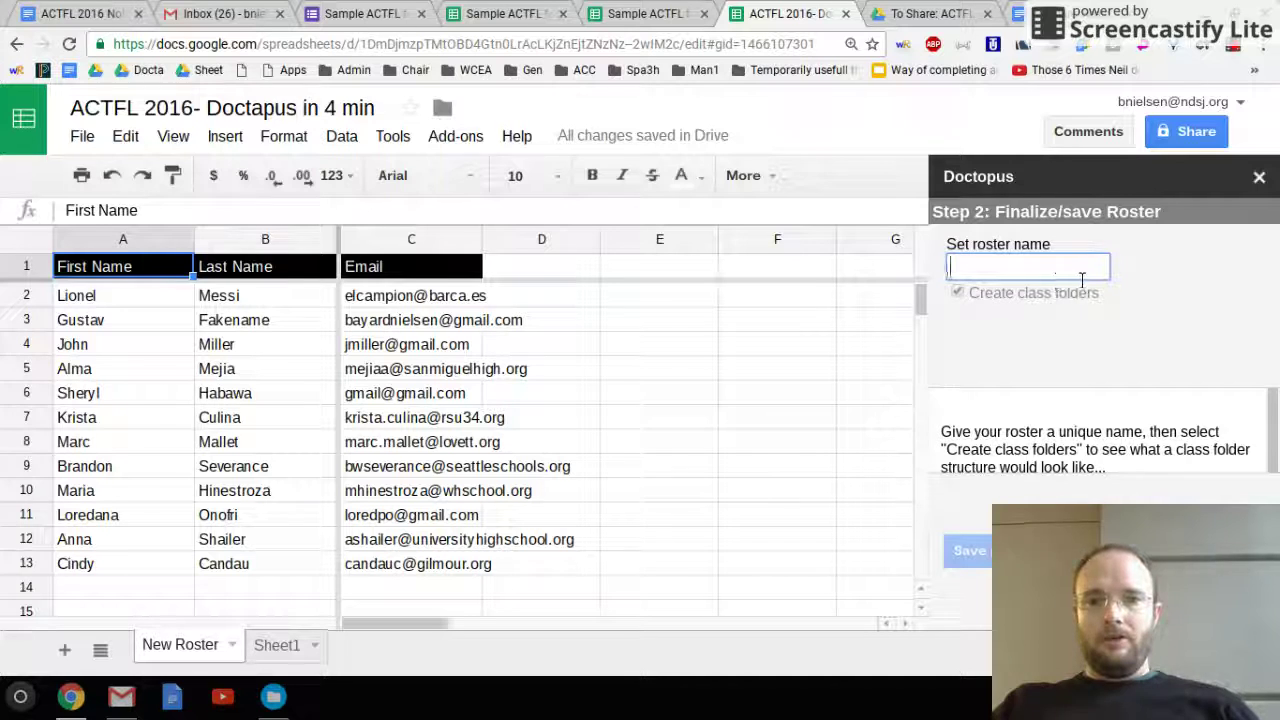
pyautogui.write('Go B')
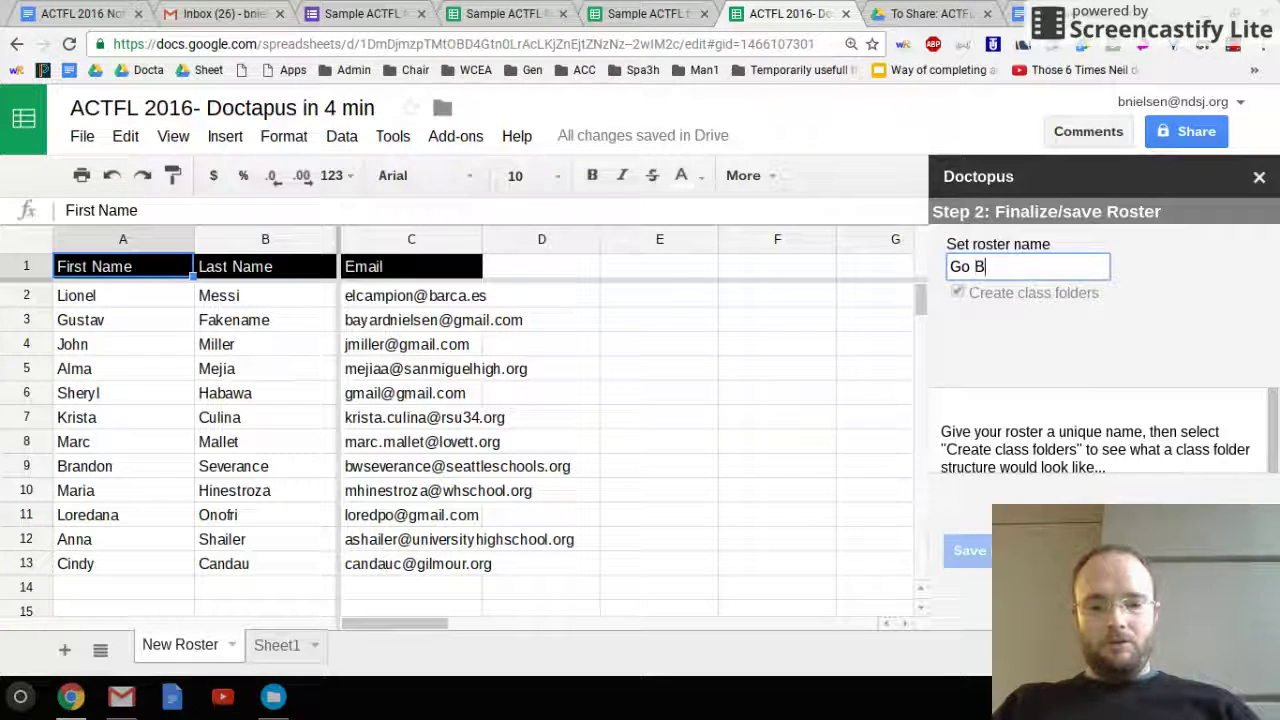
pyautogui.write('arca')
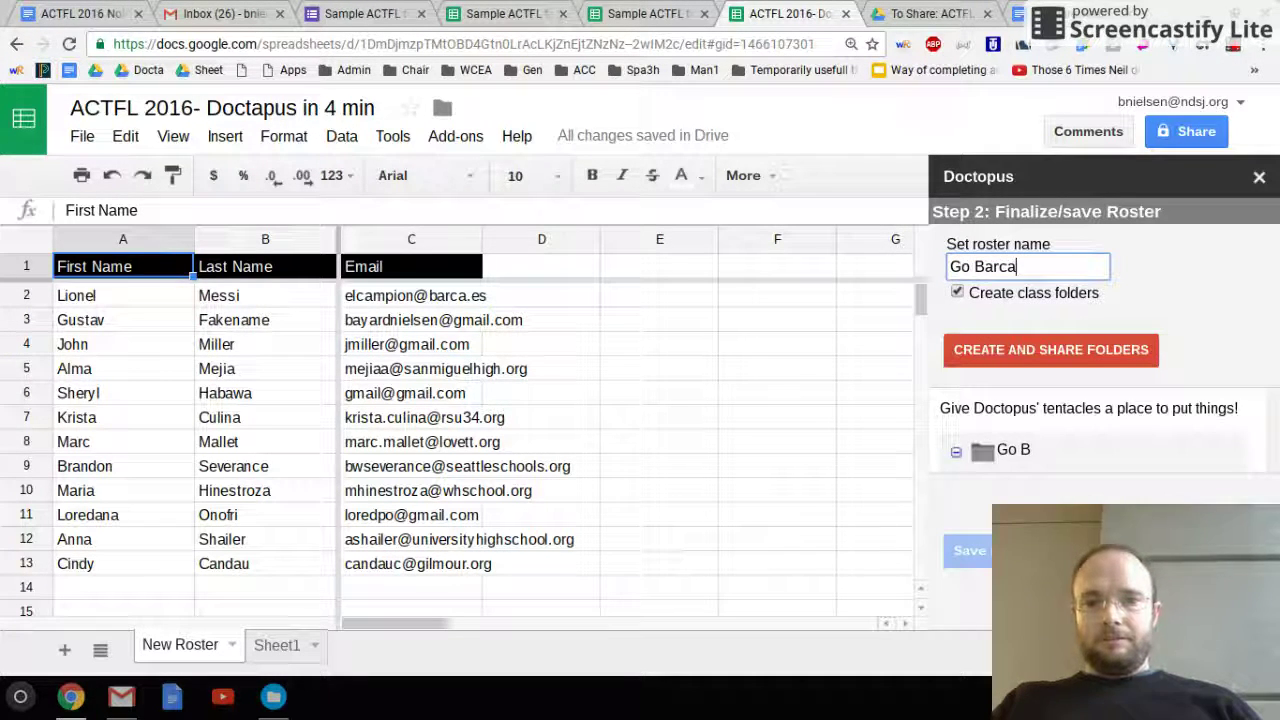
pyautogui.click(984, 346)
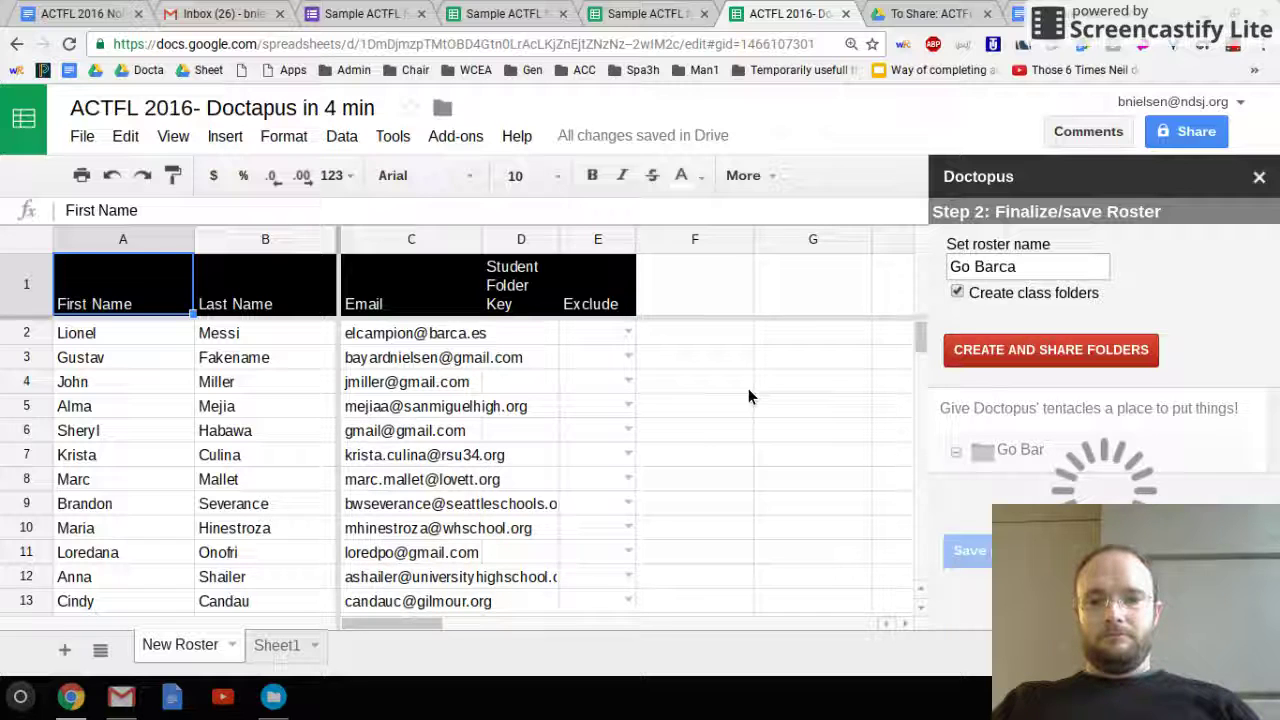
# Step: Review the question answers in the Sample ACTFL form responses, then return to the Doctopus roster spreadsheet
pyautogui.click(520, 13)
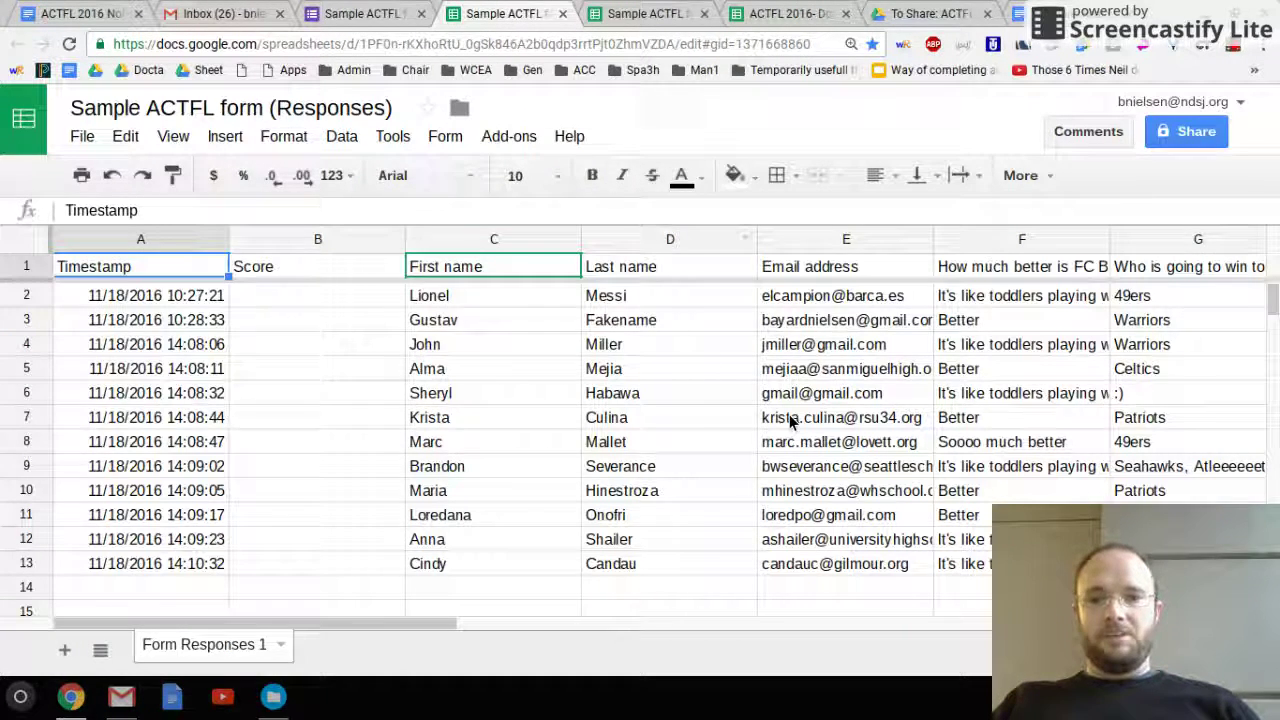
pyautogui.hscroll(4, 789, 418)
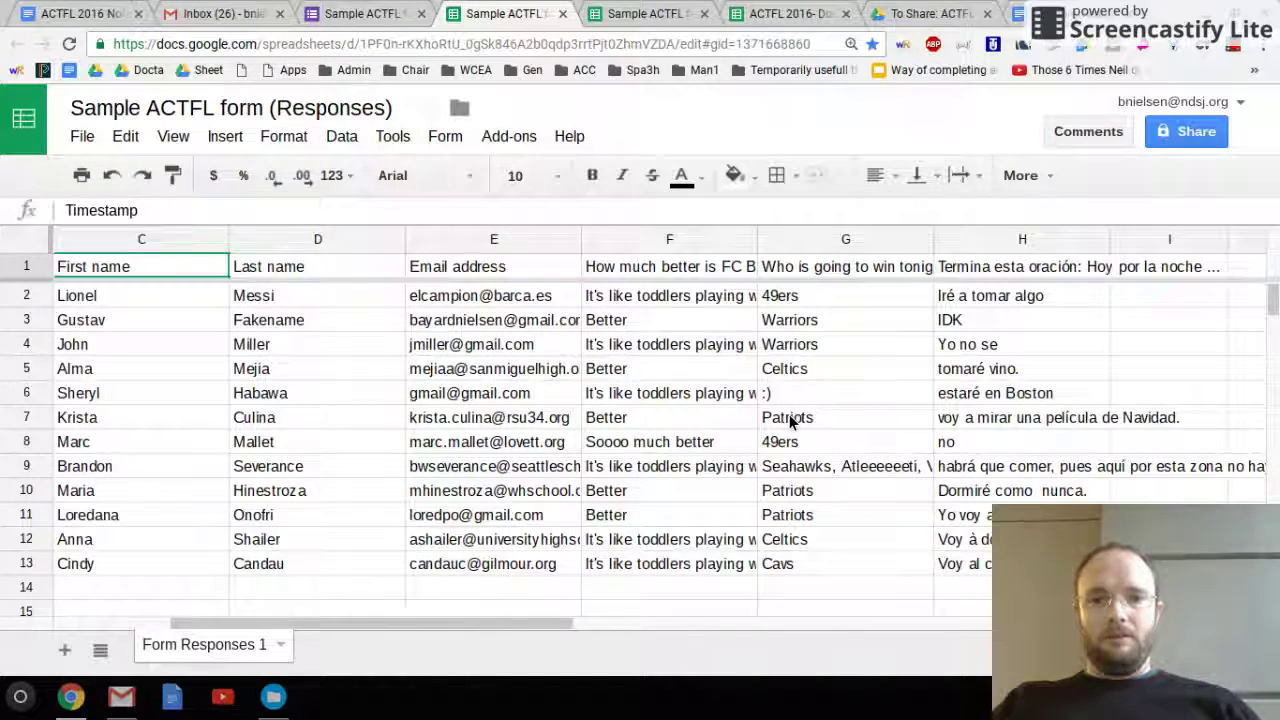
pyautogui.click(808, 344)
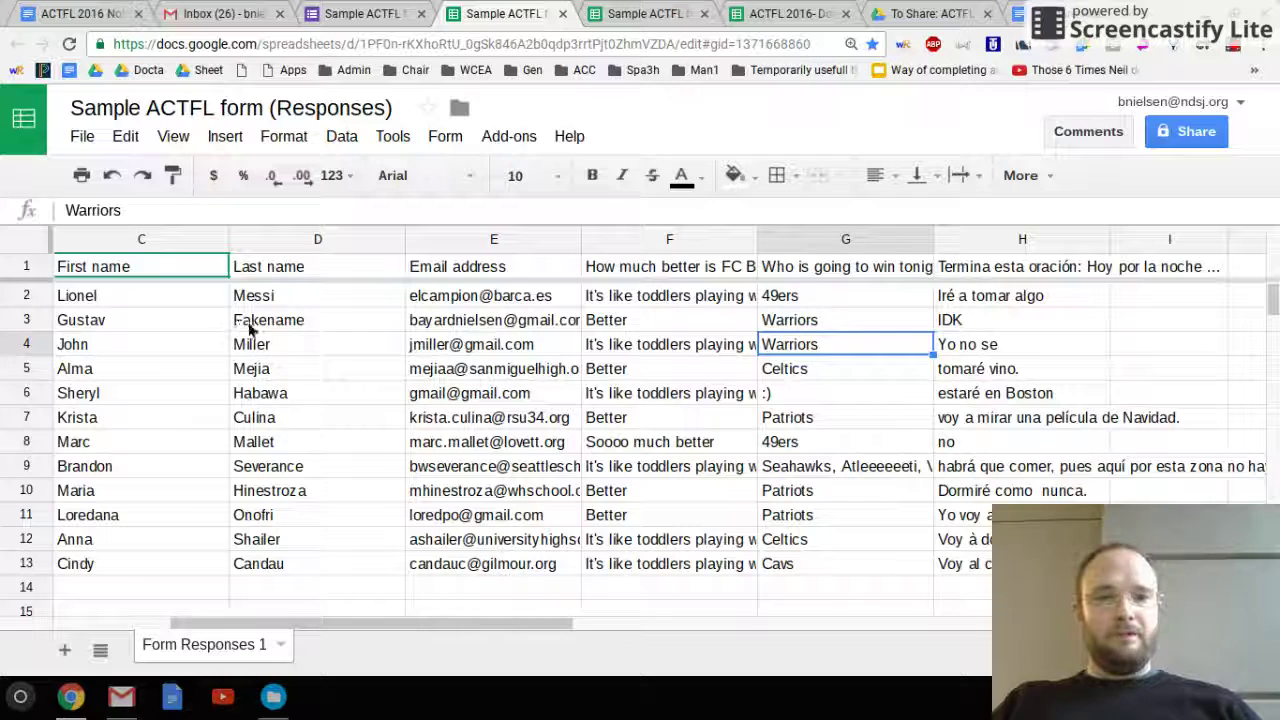
pyautogui.click(306, 324)
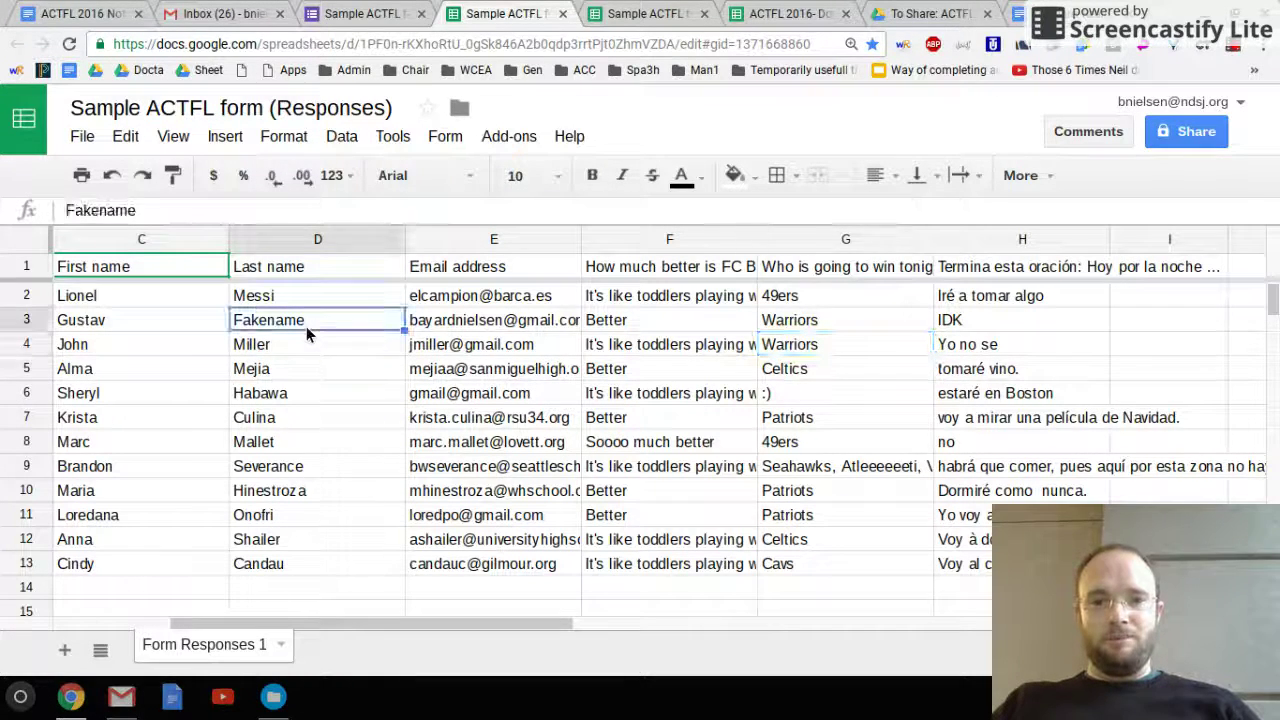
pyautogui.click(216, 429)
pyautogui.click(783, 13)
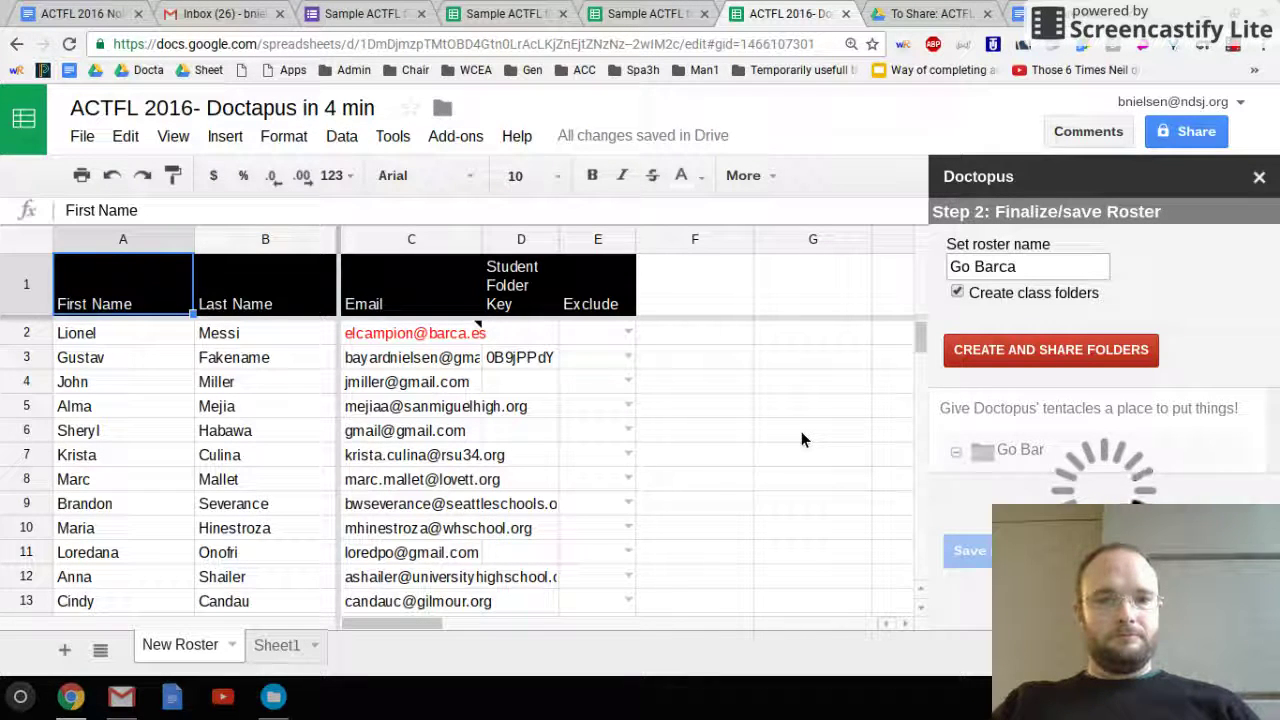
# Step: Read the notes on the first student's red email cell and on the Student Folder Key header
pyautogui.click(450, 337)
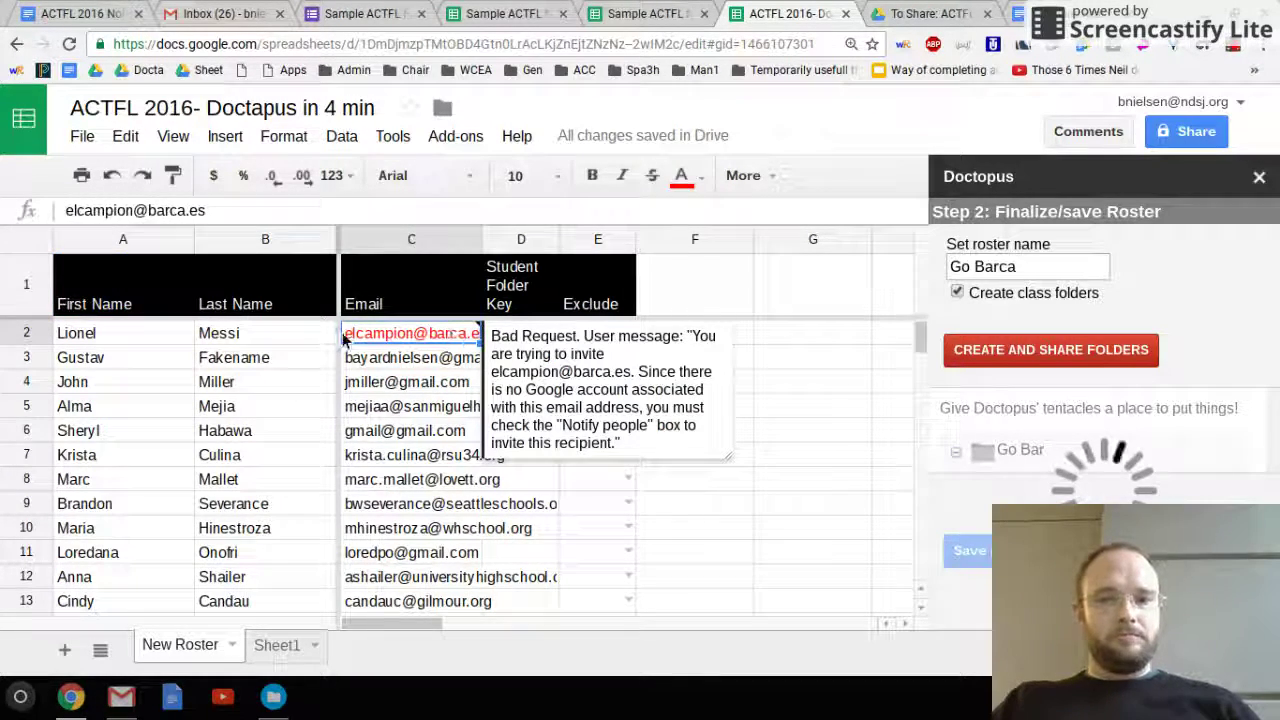
pyautogui.click(284, 338)
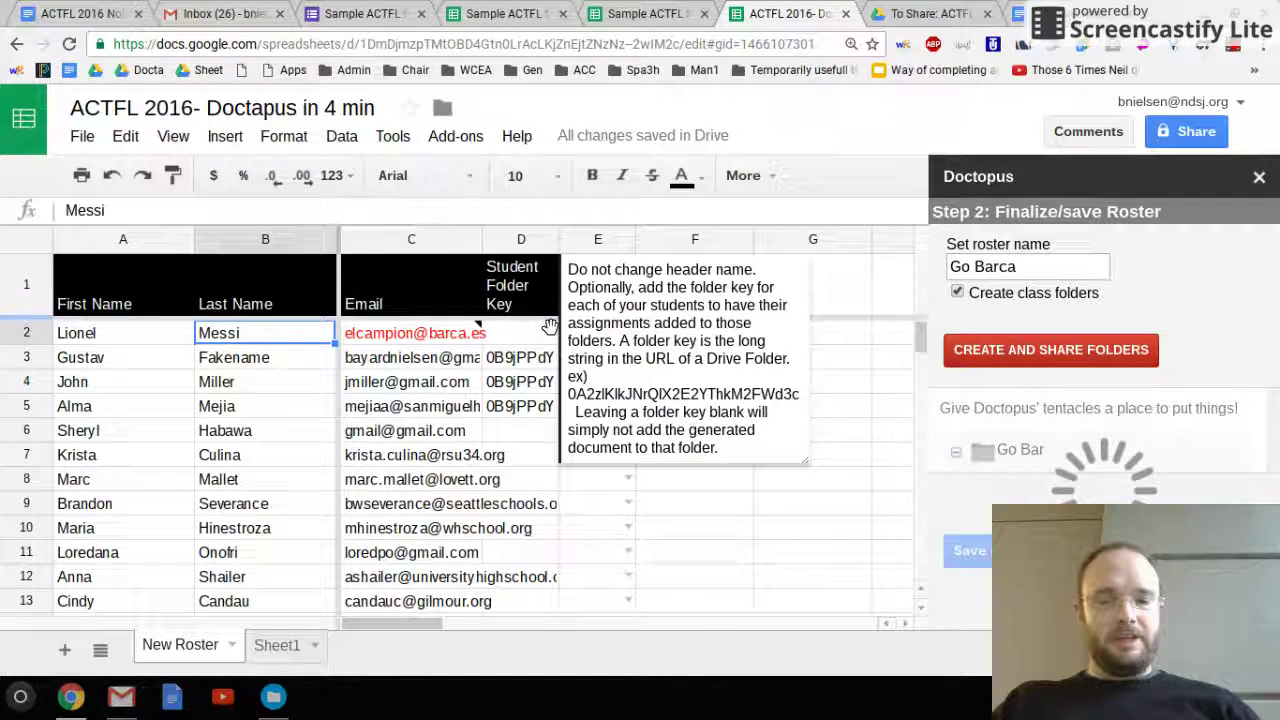
pyautogui.moveTo(545, 312)
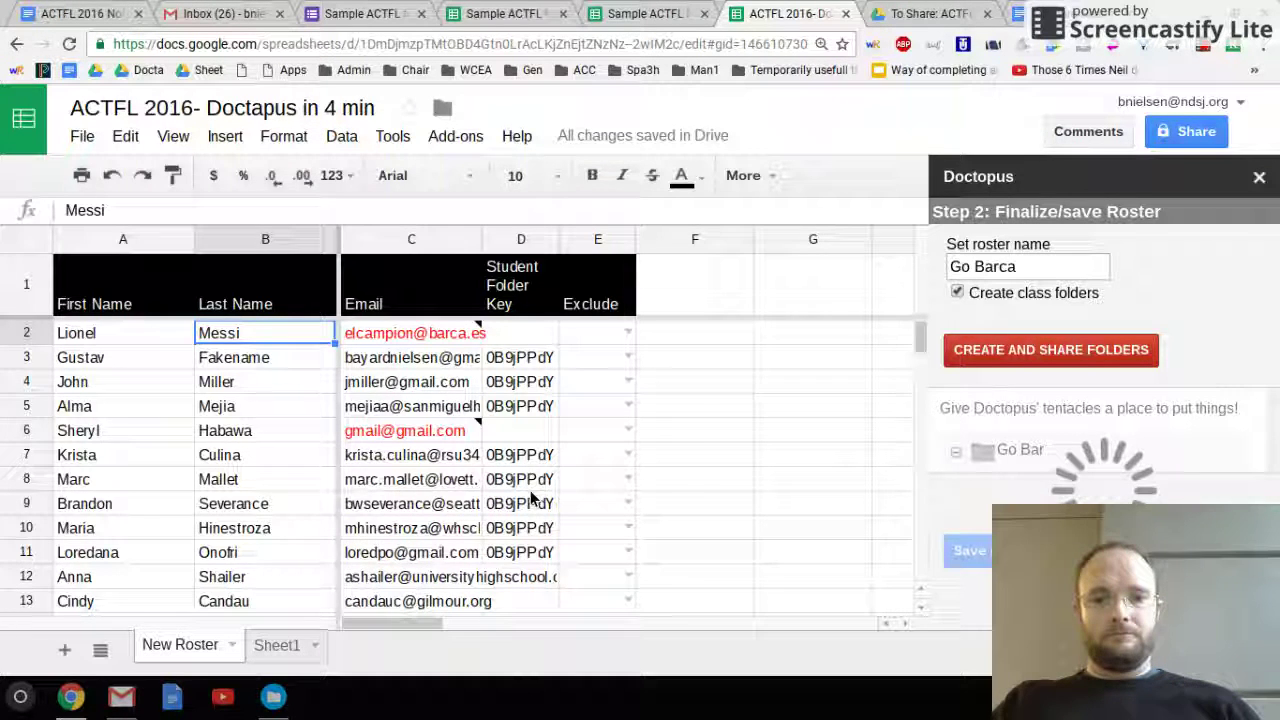
# Step: Check the folder keys down to the last student row and save the Go Barca roster
pyautogui.scroll(-2, 533, 497)
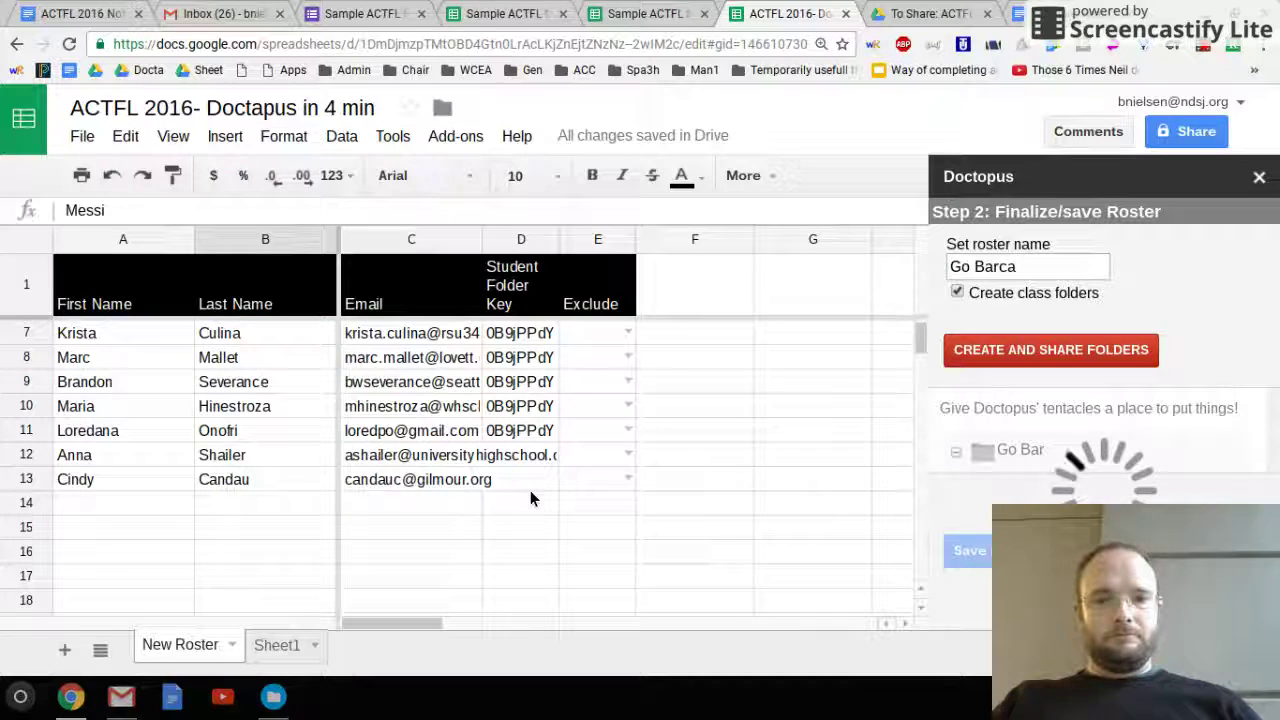
pyautogui.scroll(1, 533, 462)
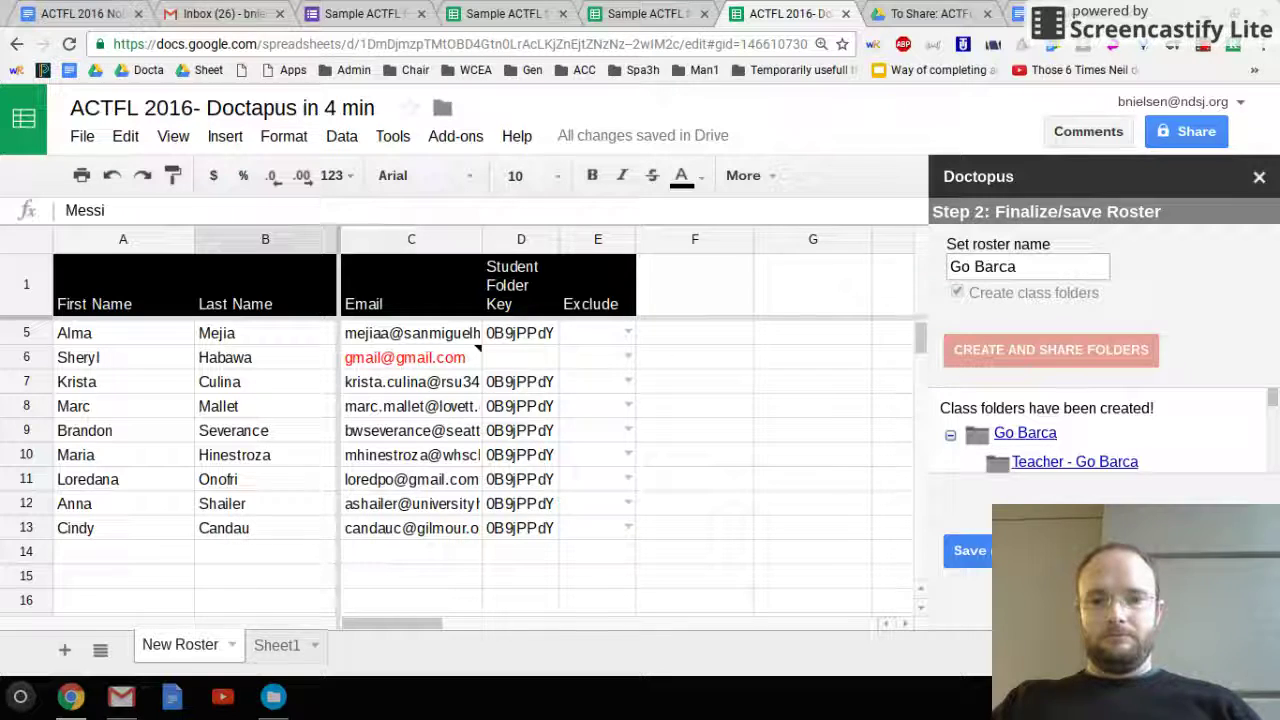
pyautogui.click(1012, 551)
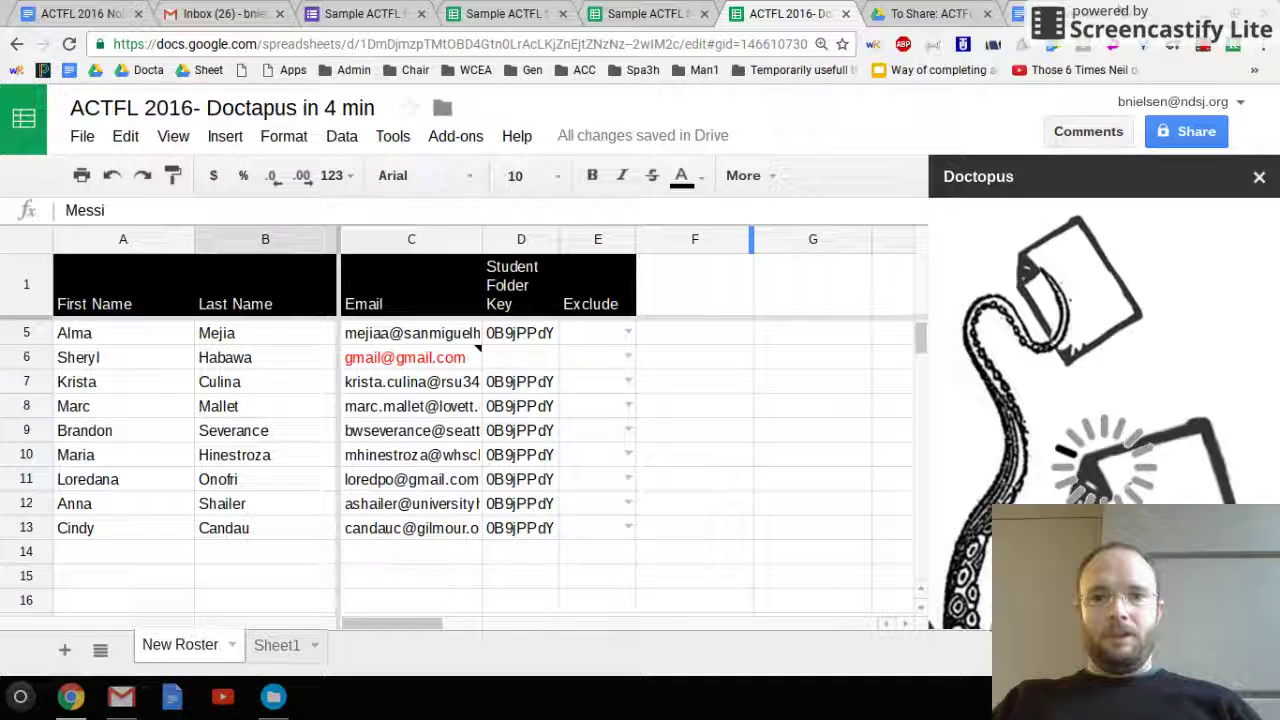
# Step: Look over the "To Share: Really important project" document and its Drive folder, and return to the roster spreadsheet
pyautogui.click(1080, 14)
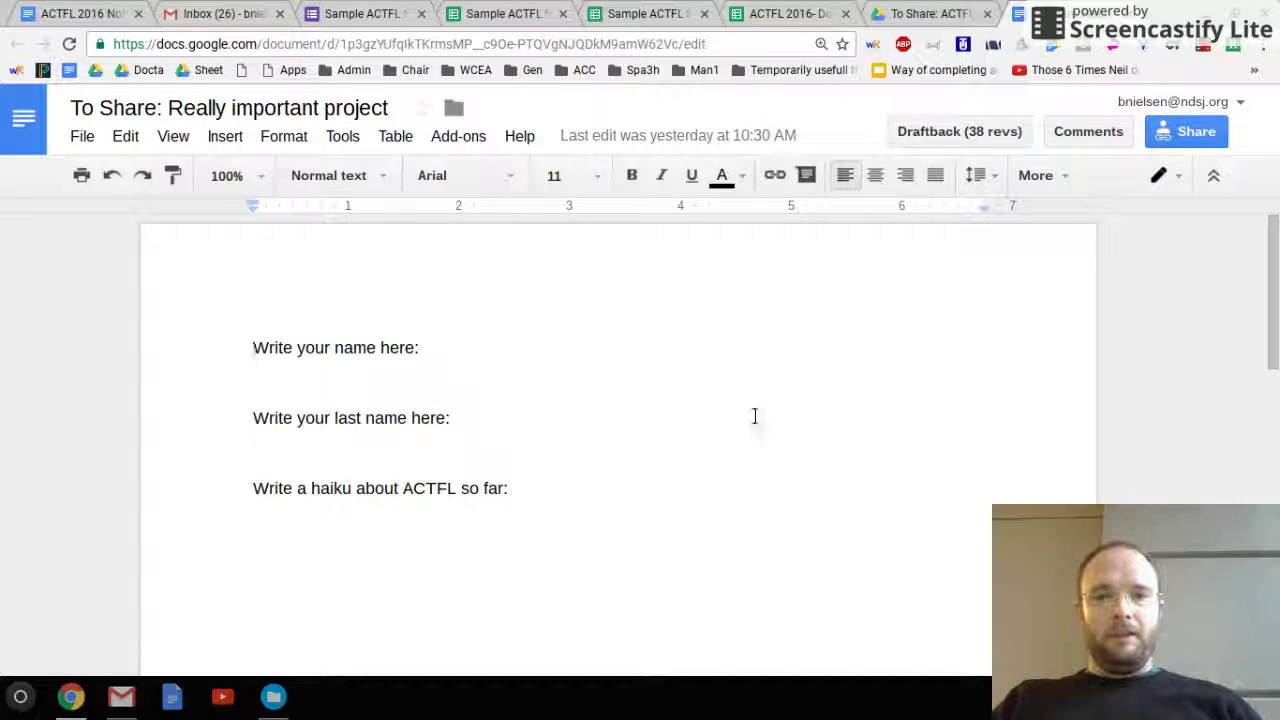
pyautogui.click(955, 12)
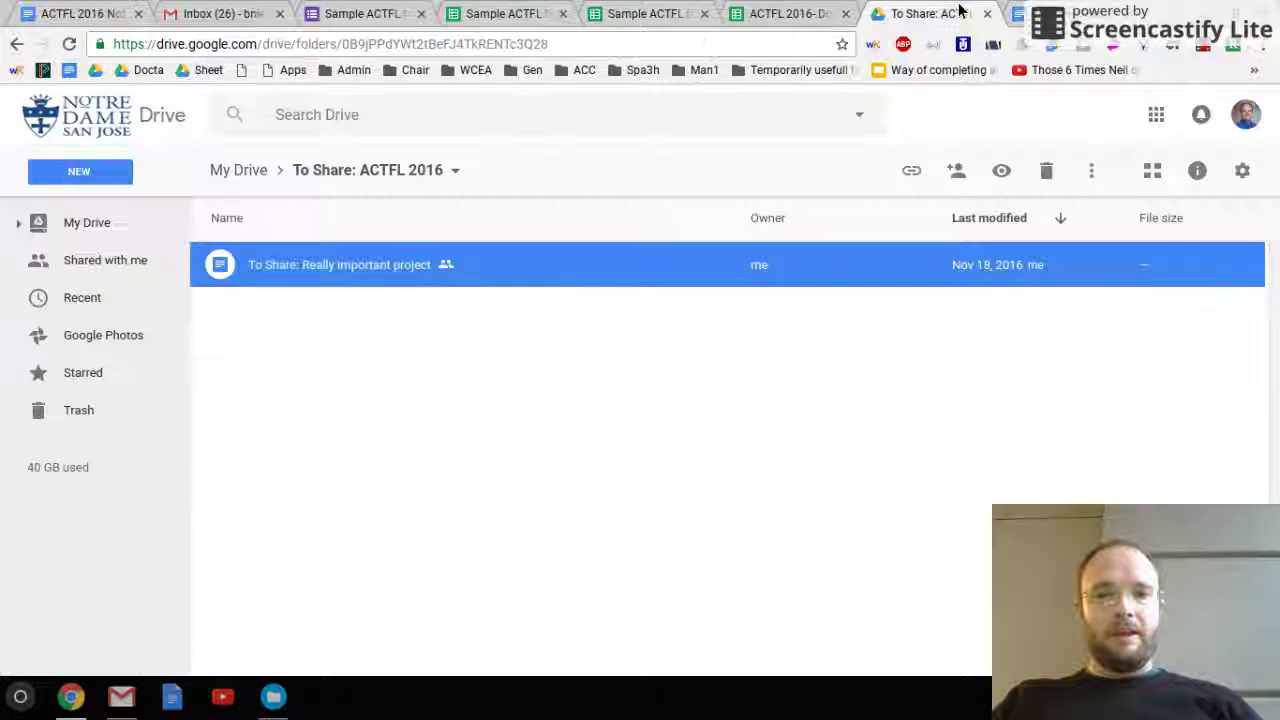
pyautogui.click(808, 12)
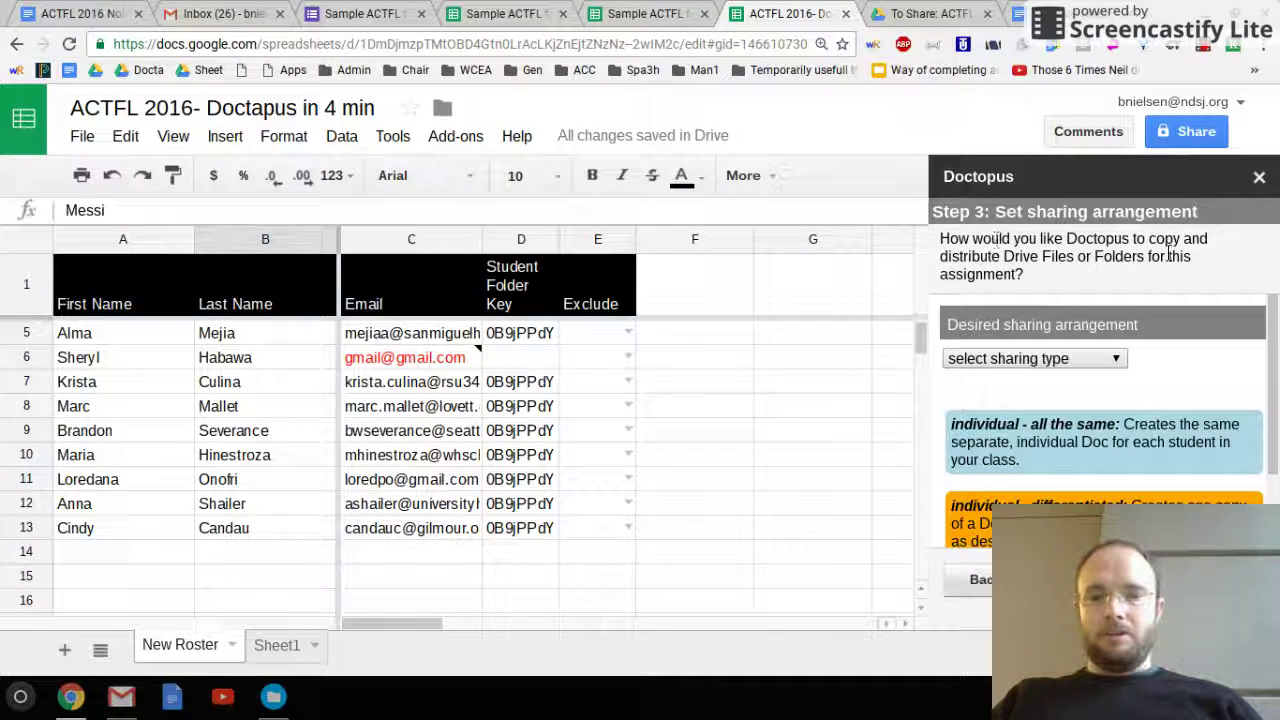
# Step: Set the desired sharing arrangement for the assignment to "individual - all the same"
pyautogui.click(1080, 362)
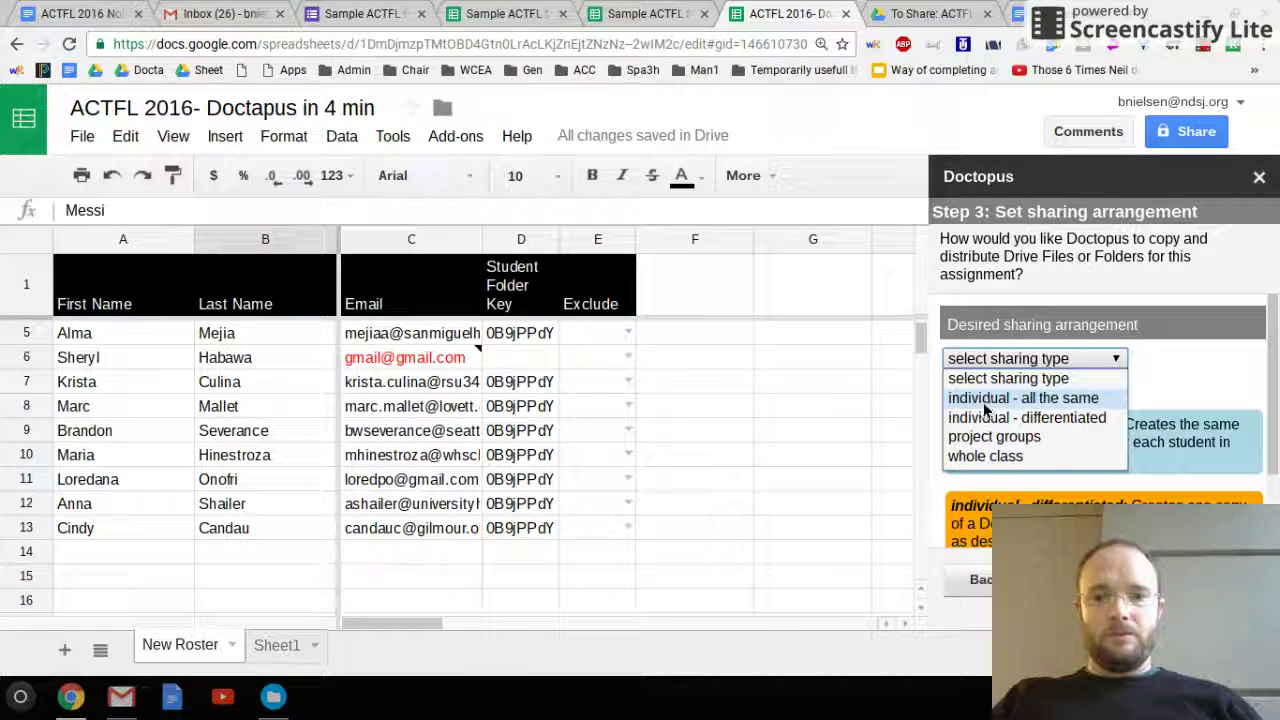
pyautogui.click(1040, 400)
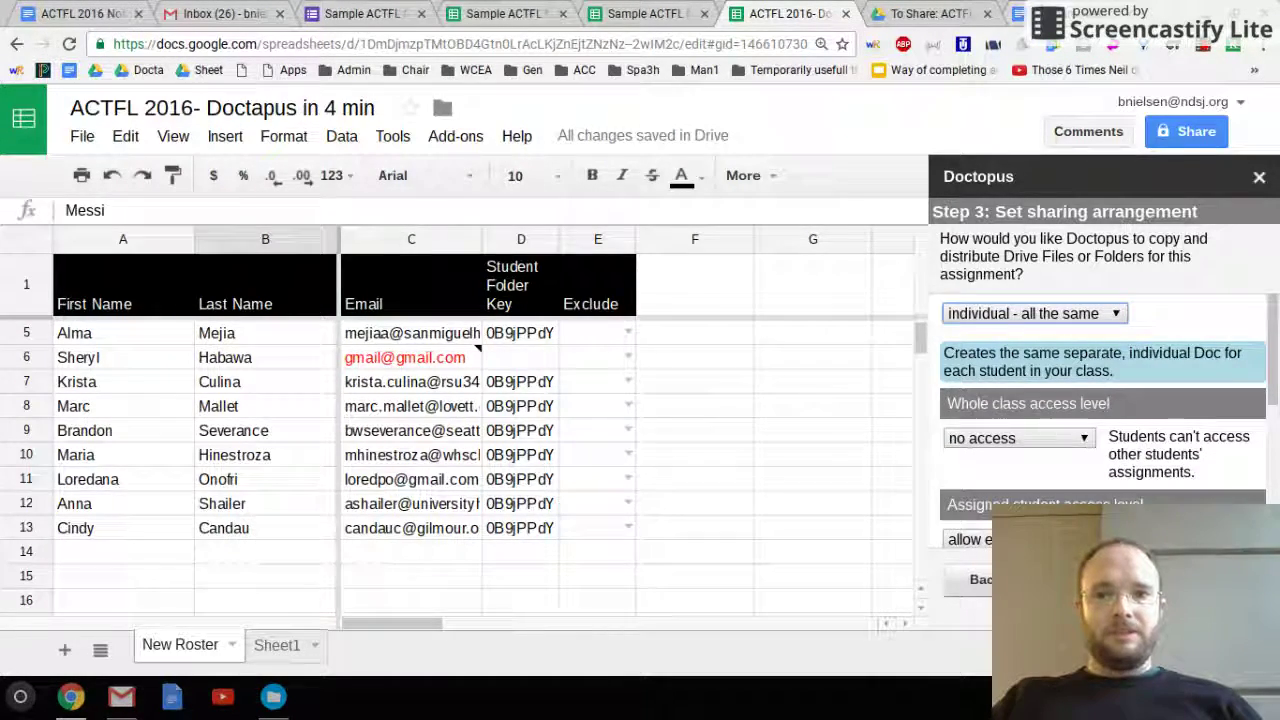
pyautogui.click(1008, 13)
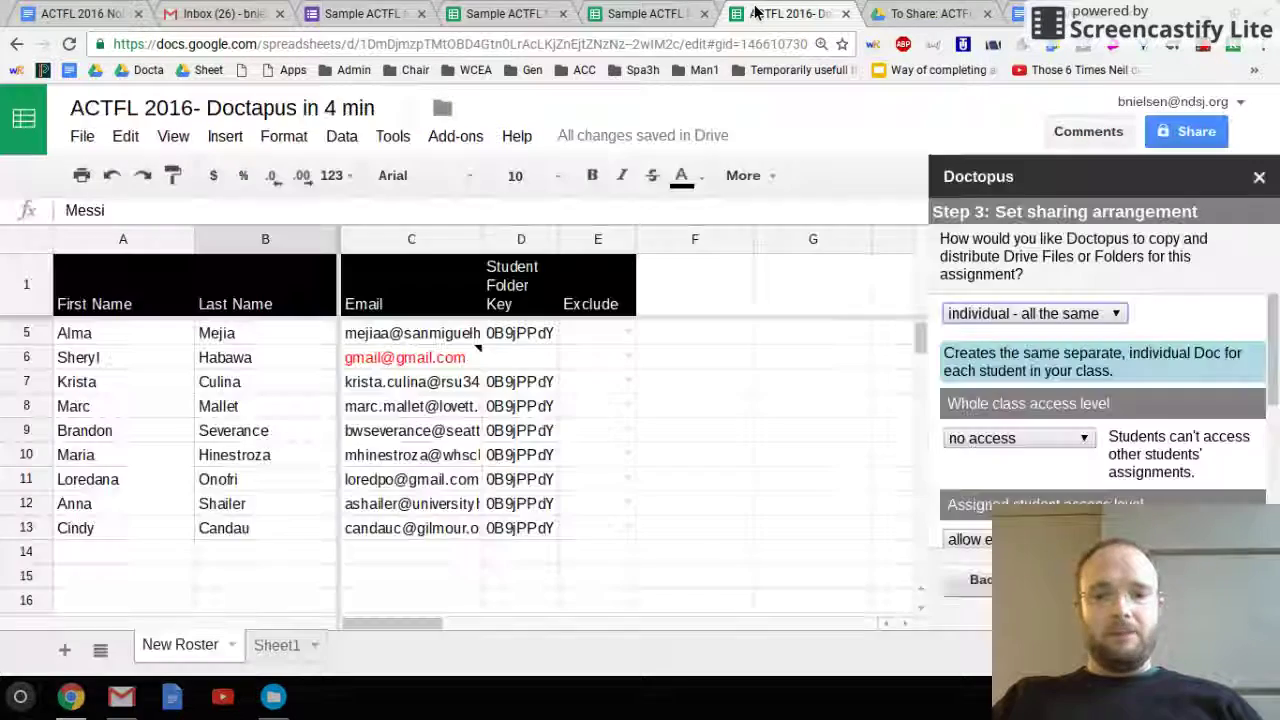
pyautogui.click(780, 13)
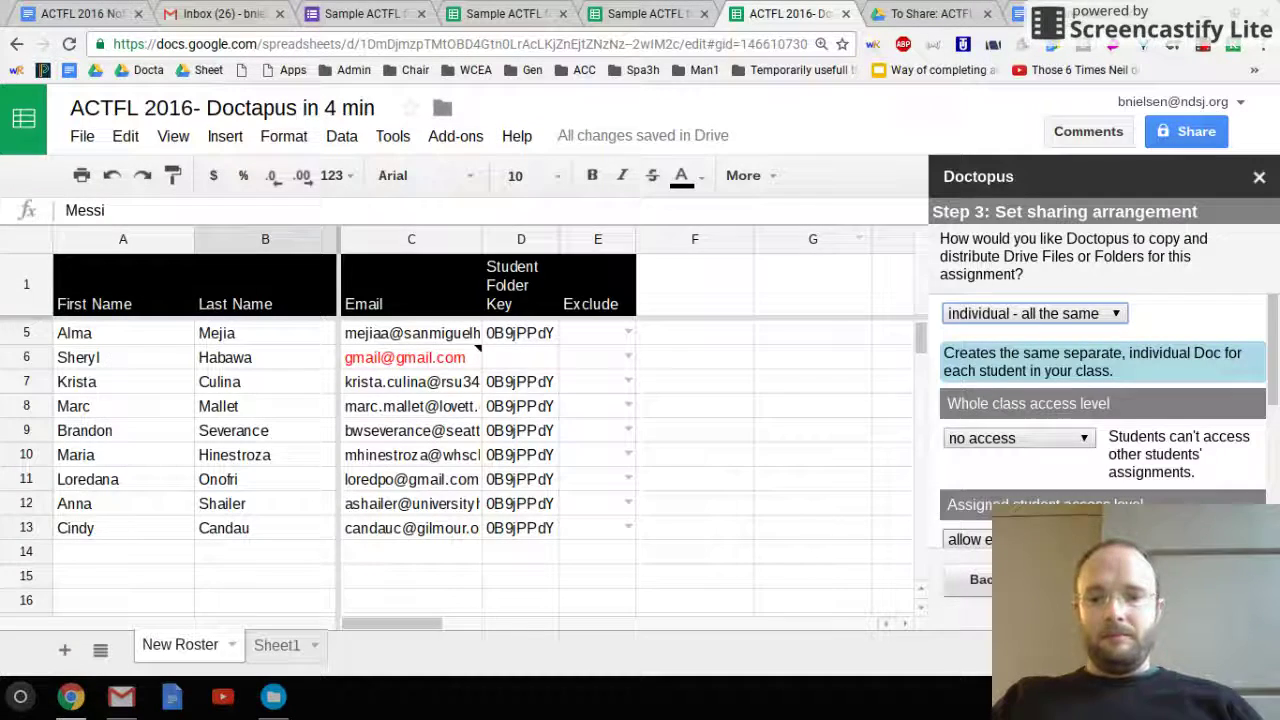
# Step: Prevent editors from changing sharing permissions and continue to the choice of assignment templates
pyautogui.scroll(-3, 1120, 498)
pyautogui.scroll(2, 1145, 495)
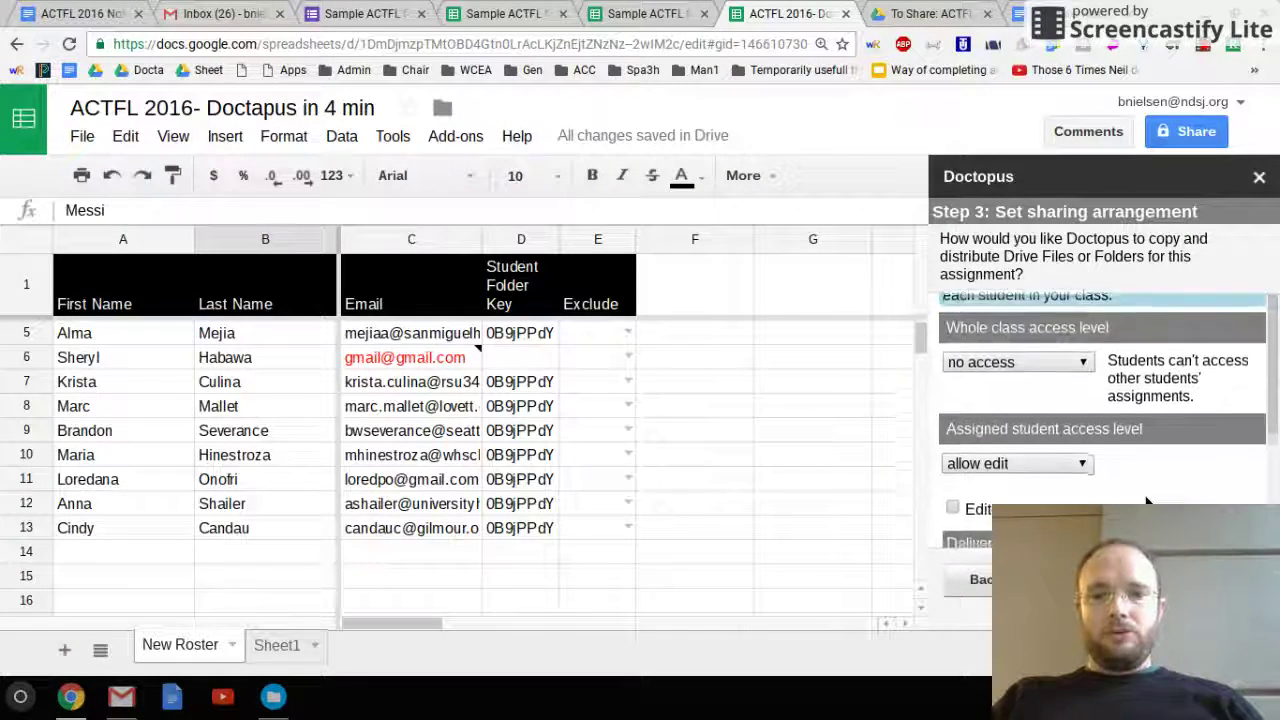
pyautogui.scroll(-2, 1148, 497)
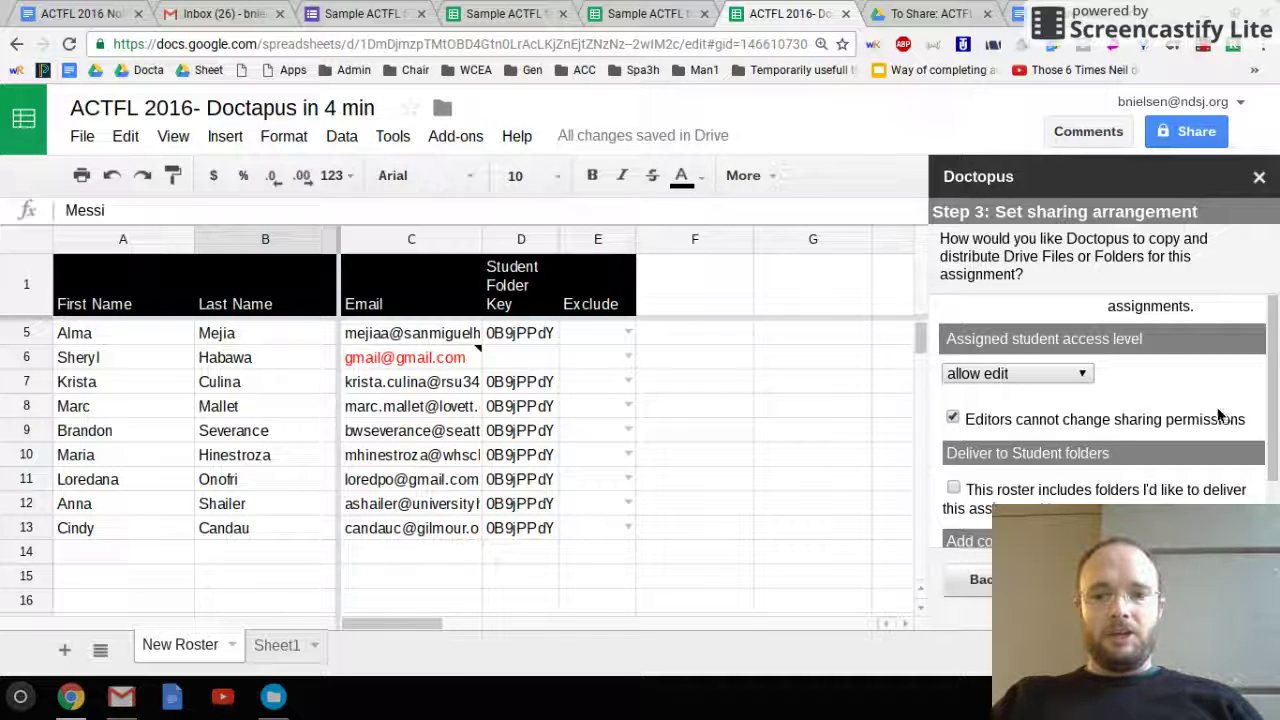
pyautogui.scroll(-1, 1172, 423)
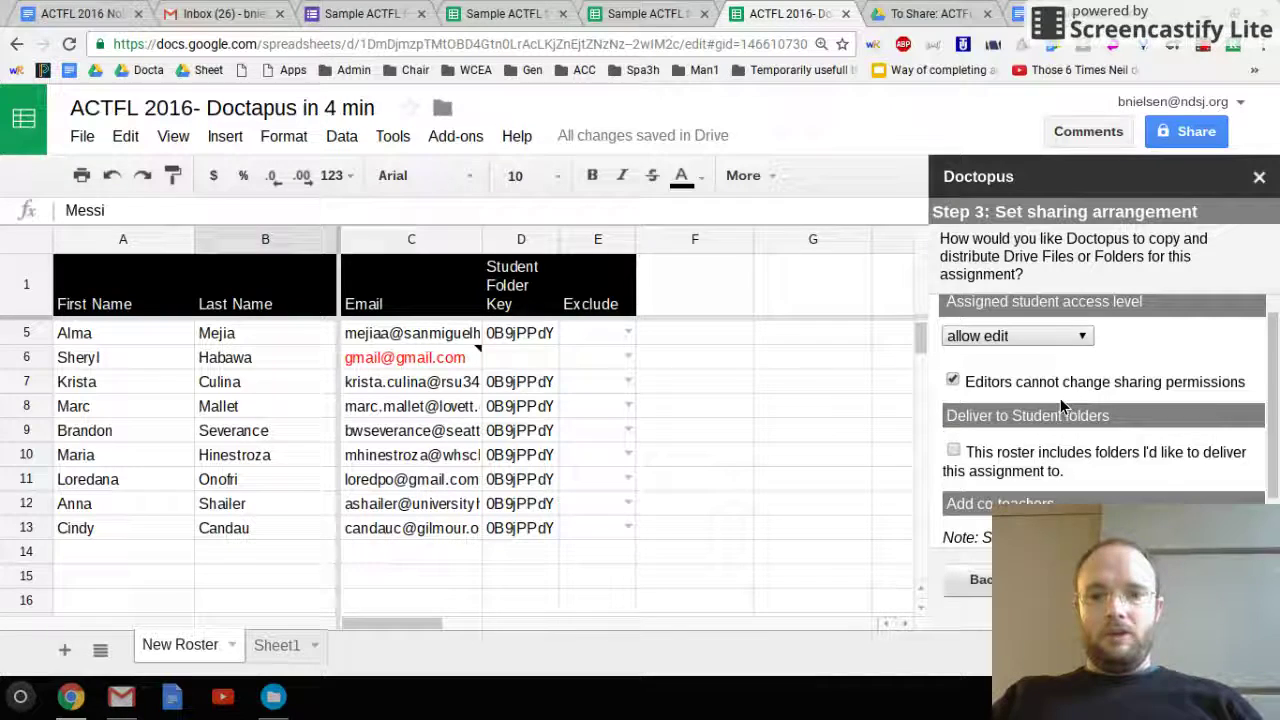
pyautogui.scroll(-1, 1063, 405)
pyautogui.scroll(-1, 1063, 405)
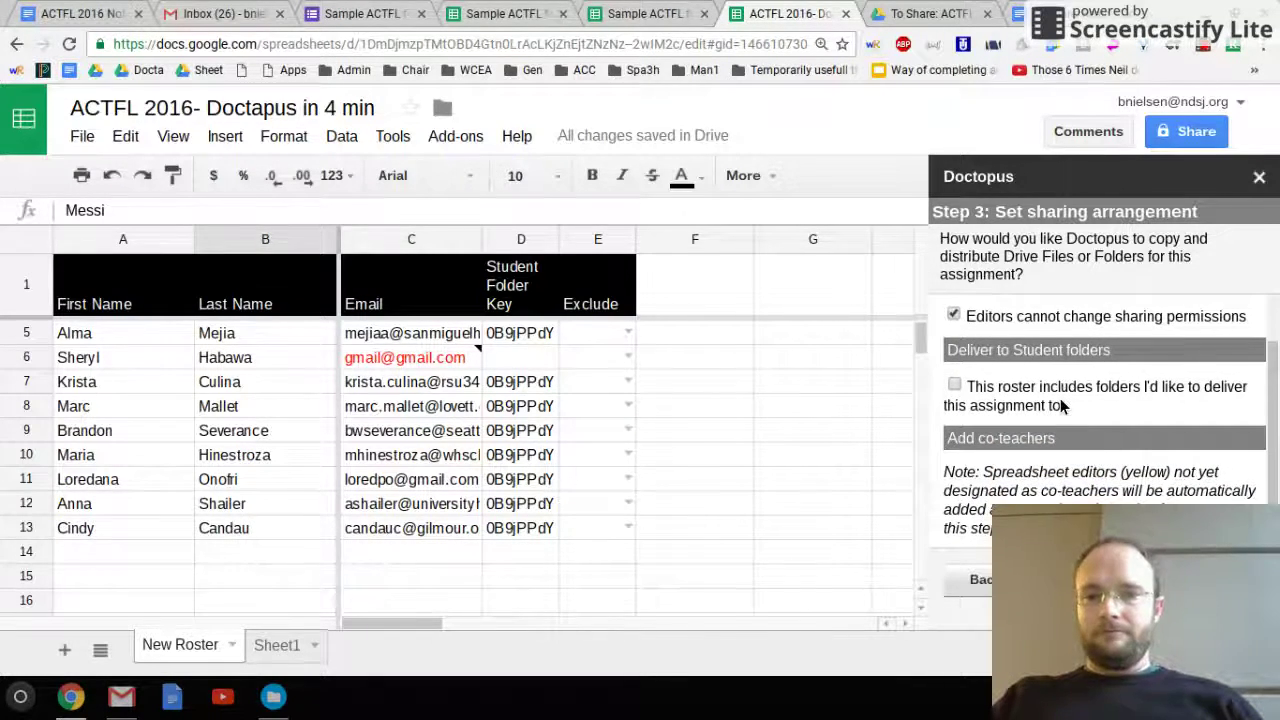
pyautogui.click(1075, 580)
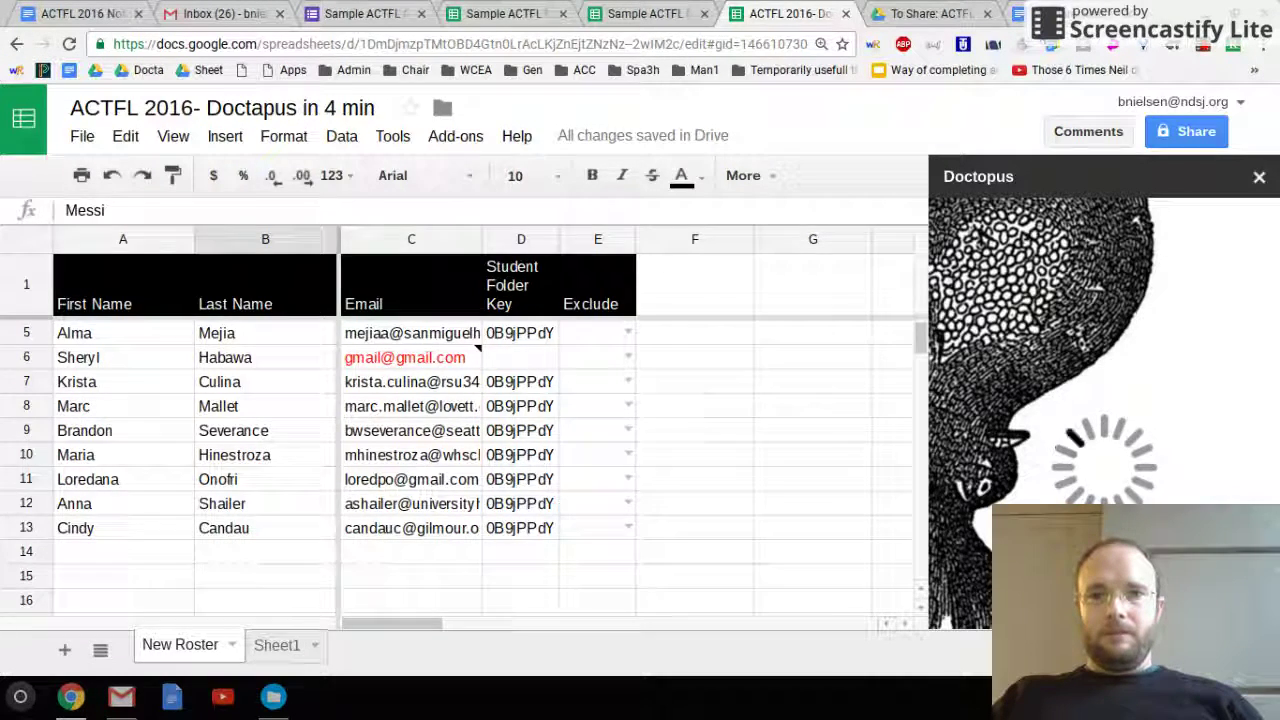
# Step: Check the document to distribute and its "To Share: ACTFL 2016" folder against the template folder offered by Doctopus
pyautogui.click(1019, 14)
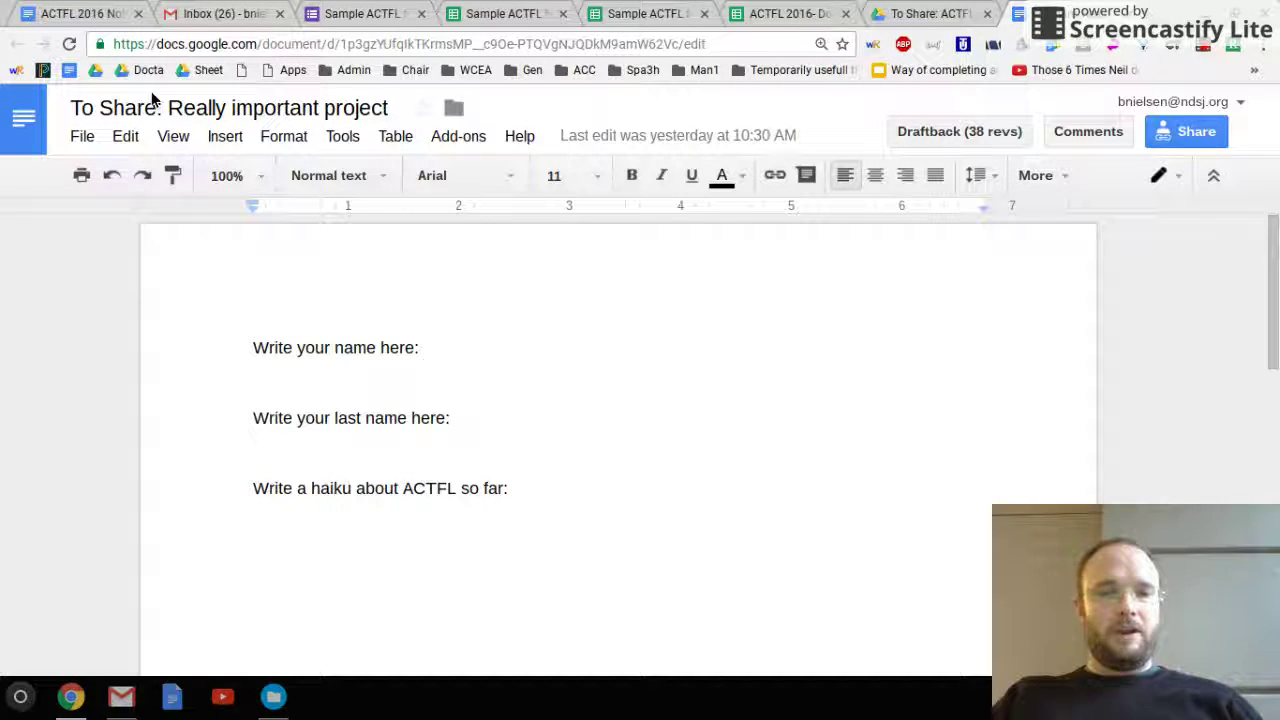
pyautogui.click(948, 12)
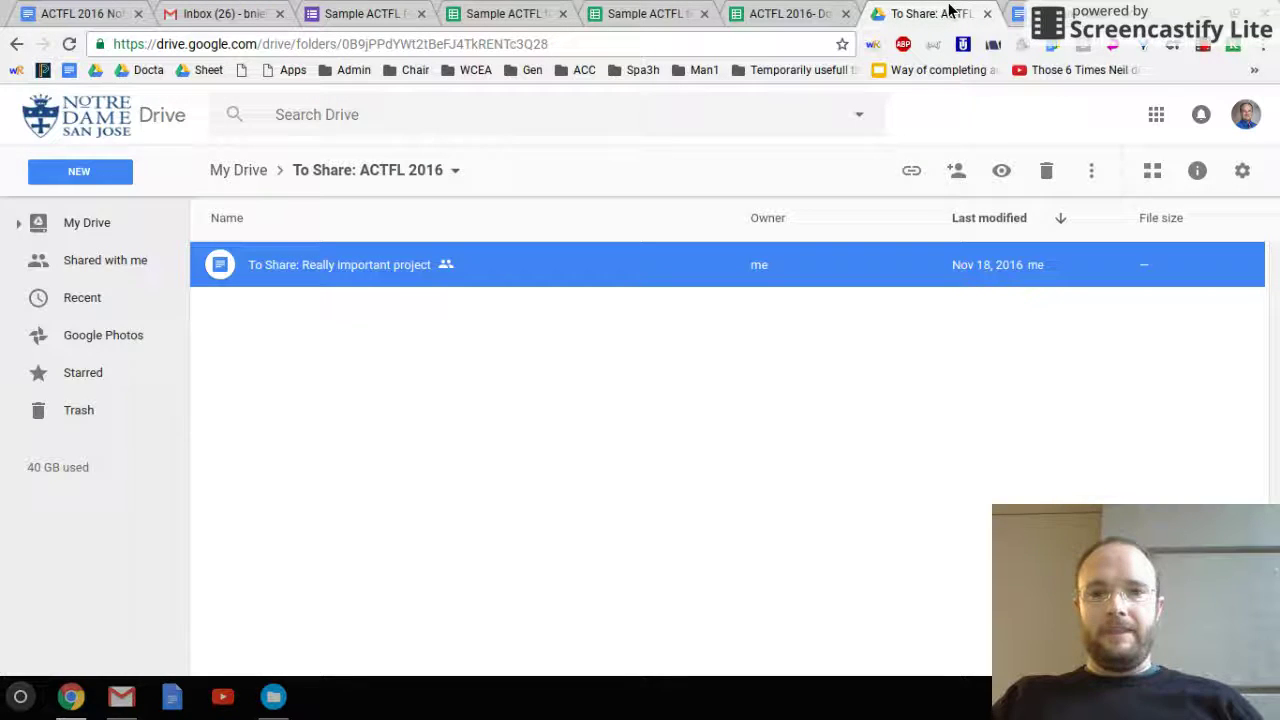
pyautogui.click(775, 14)
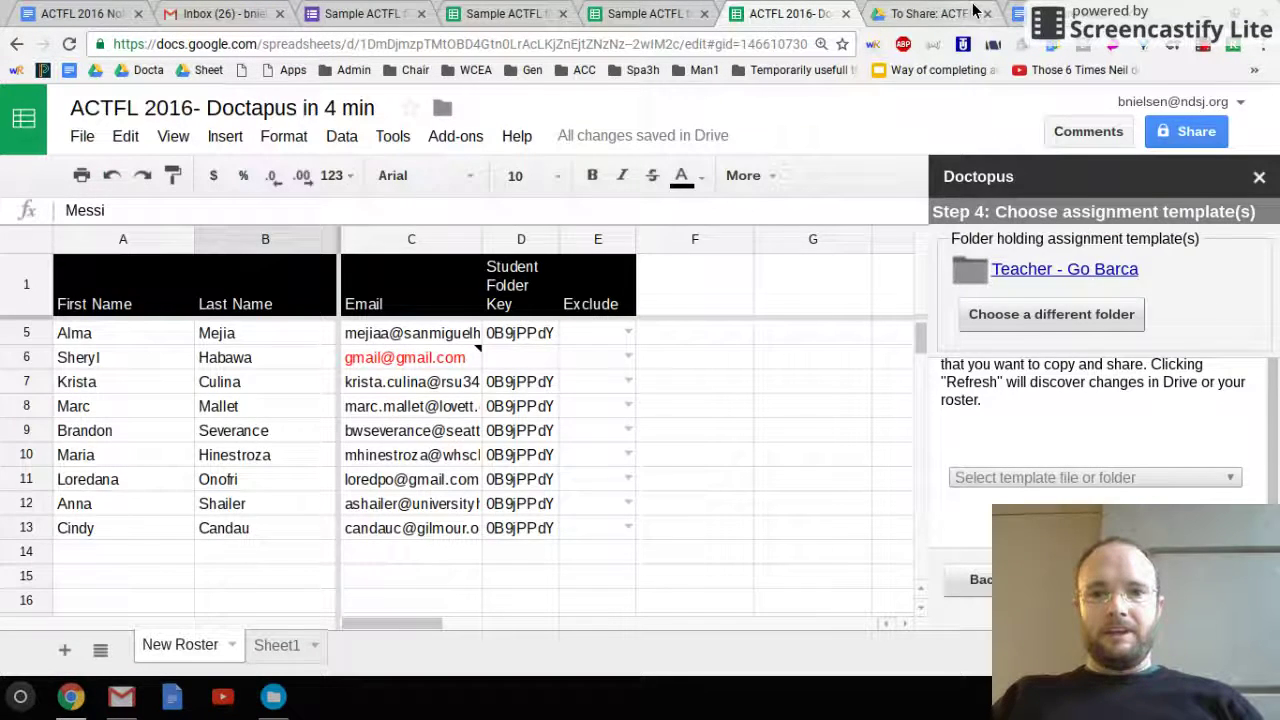
pyautogui.click(966, 12)
pyautogui.click(815, 22)
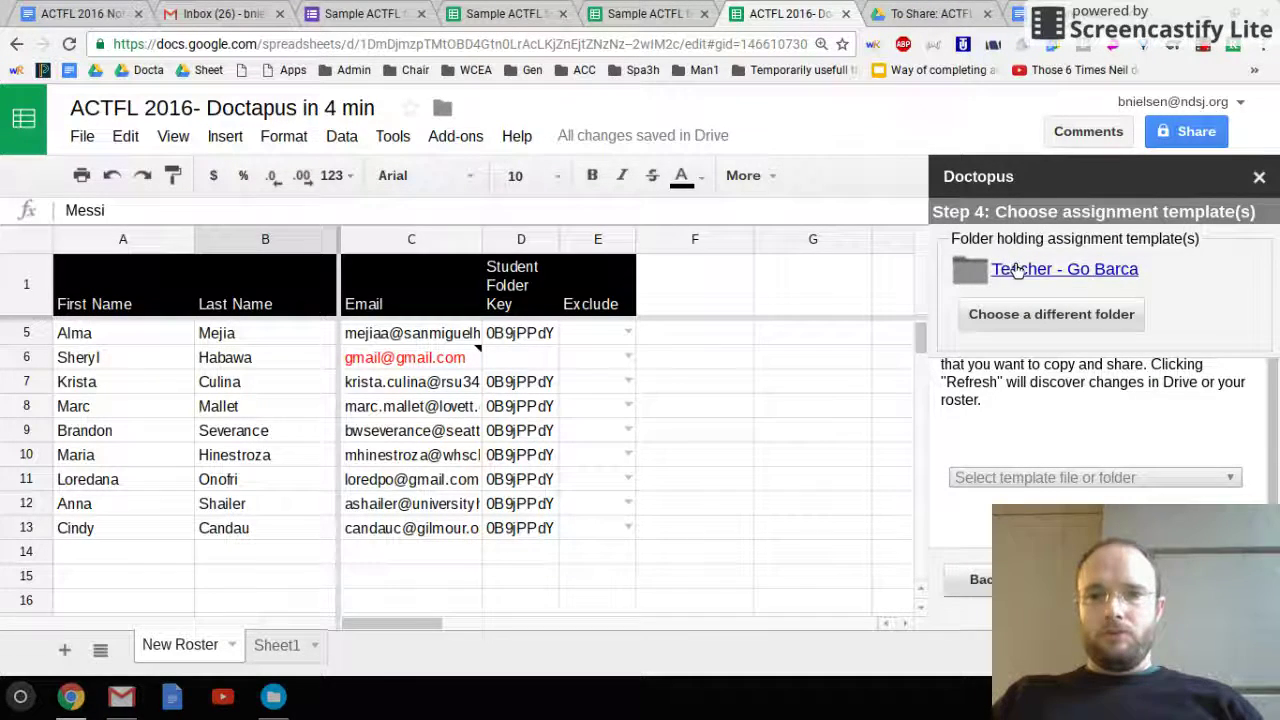
pyautogui.click(950, 12)
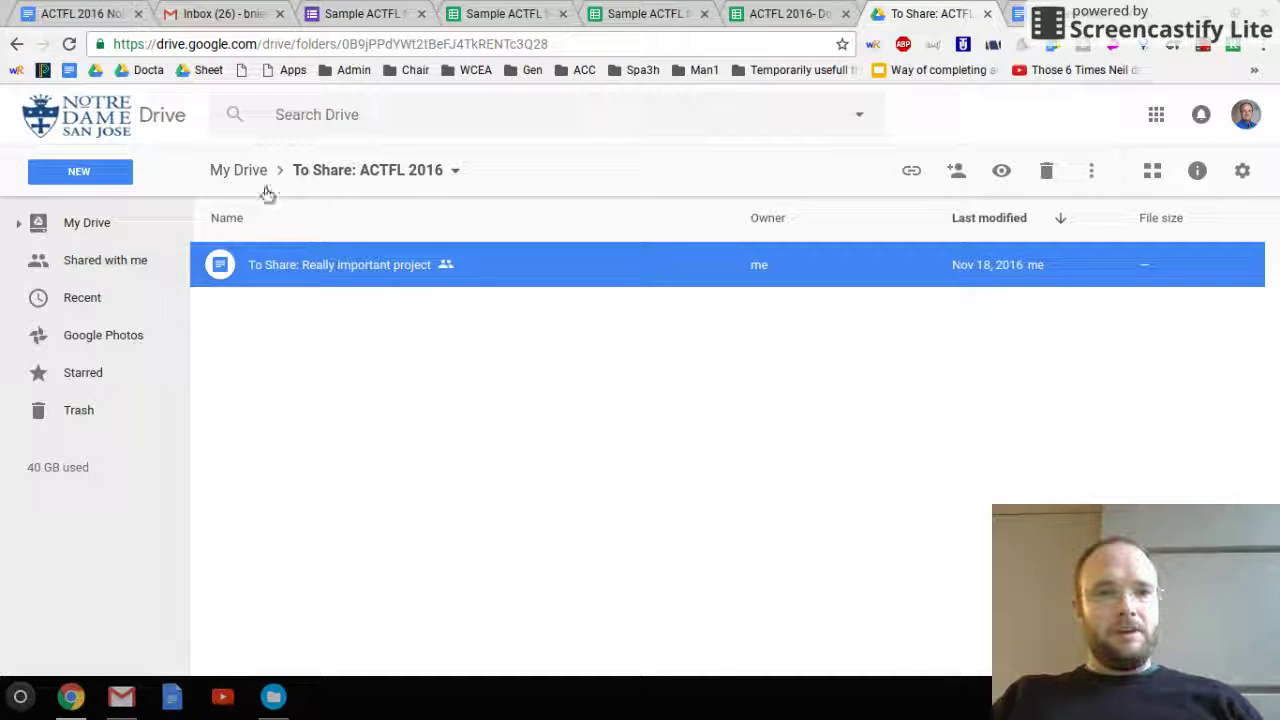
pyautogui.click(820, 14)
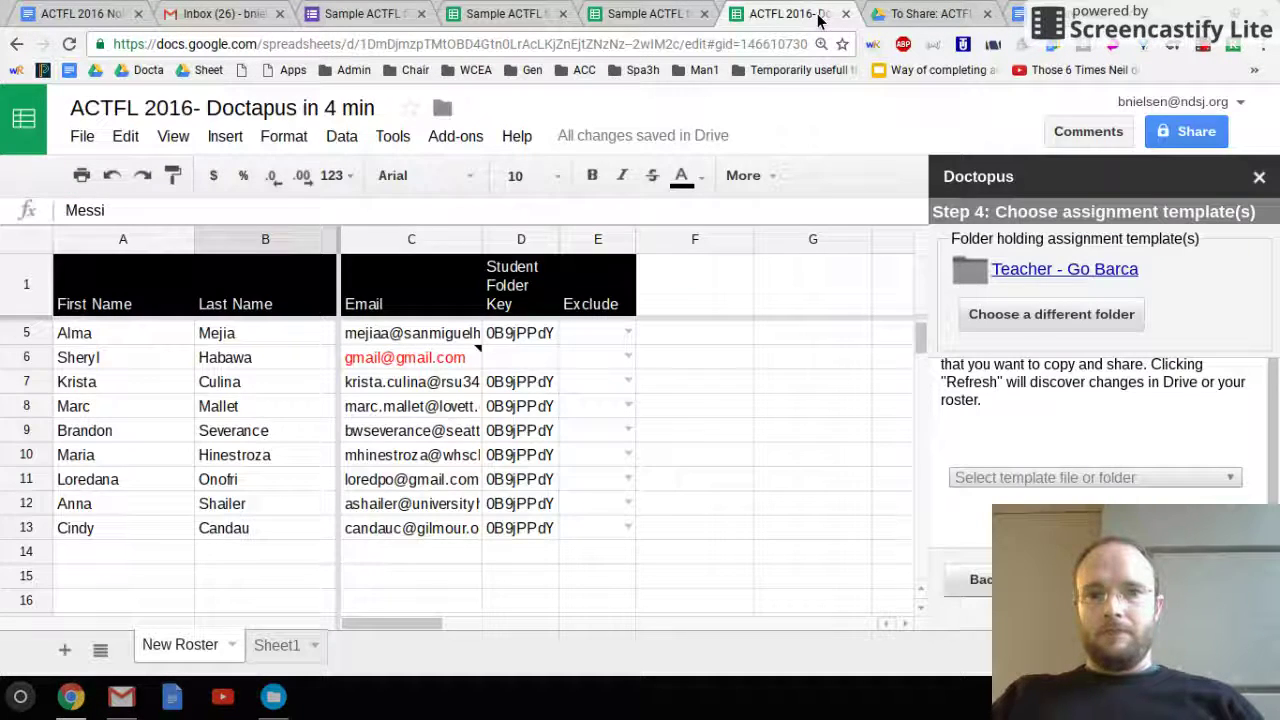
# Step: Start choosing a different template folder, show the folders as a grid and browse through them
pyautogui.click(1047, 325)
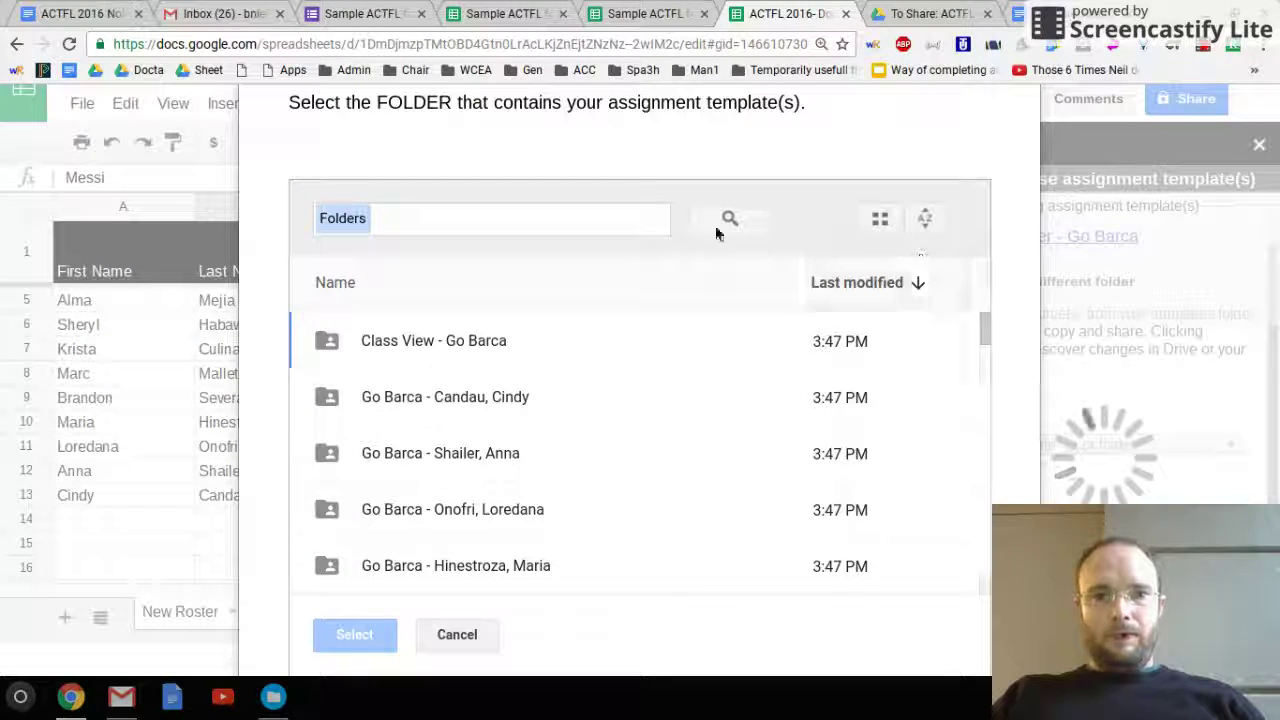
pyautogui.click(626, 232)
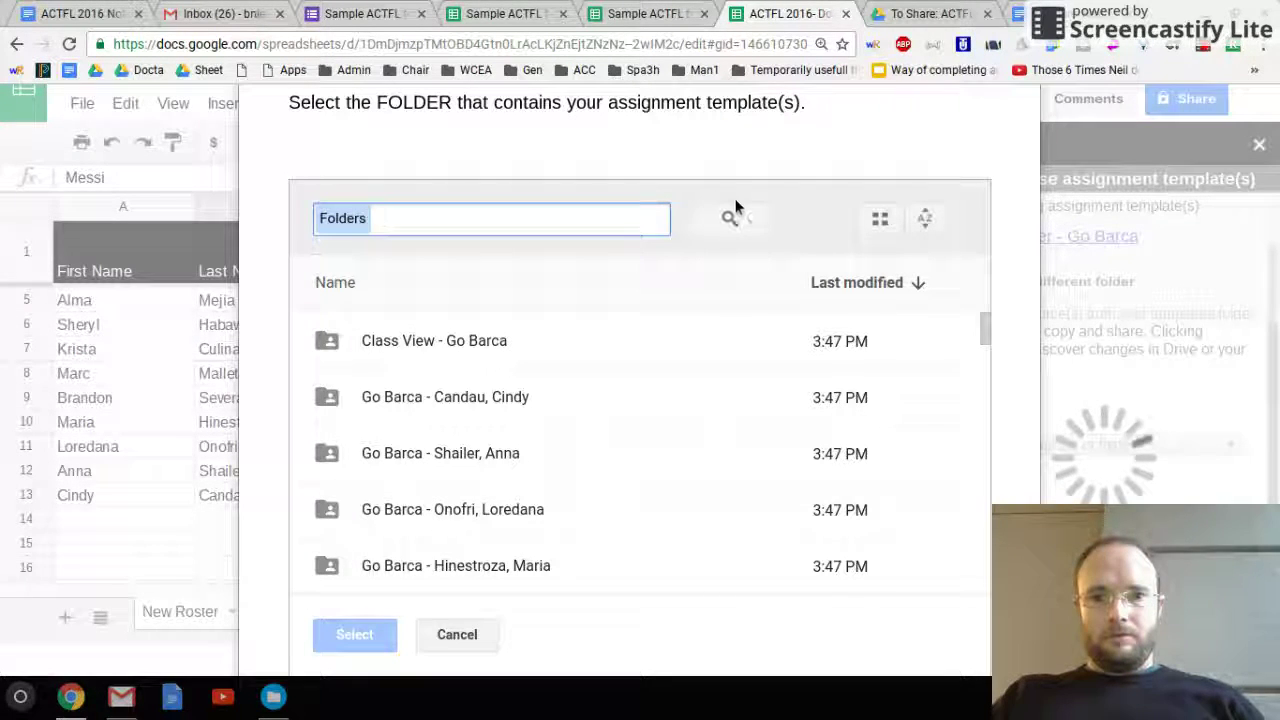
pyautogui.click(877, 219)
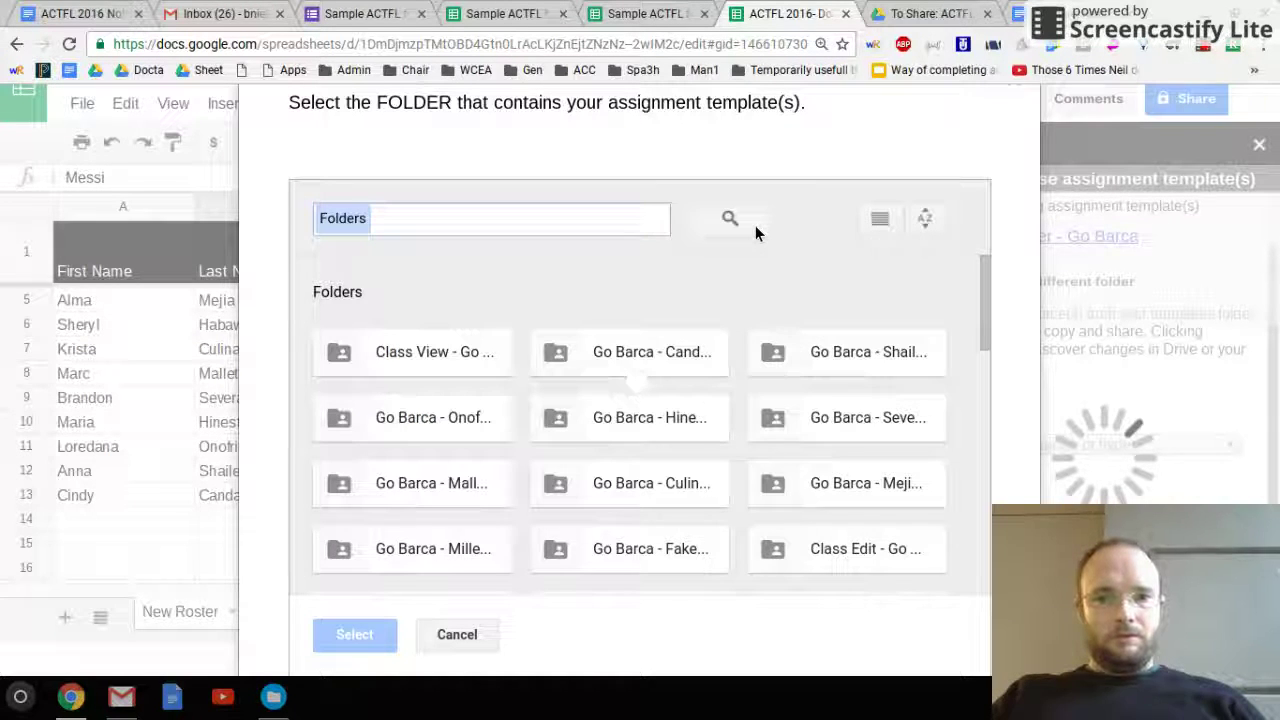
pyautogui.click(595, 237)
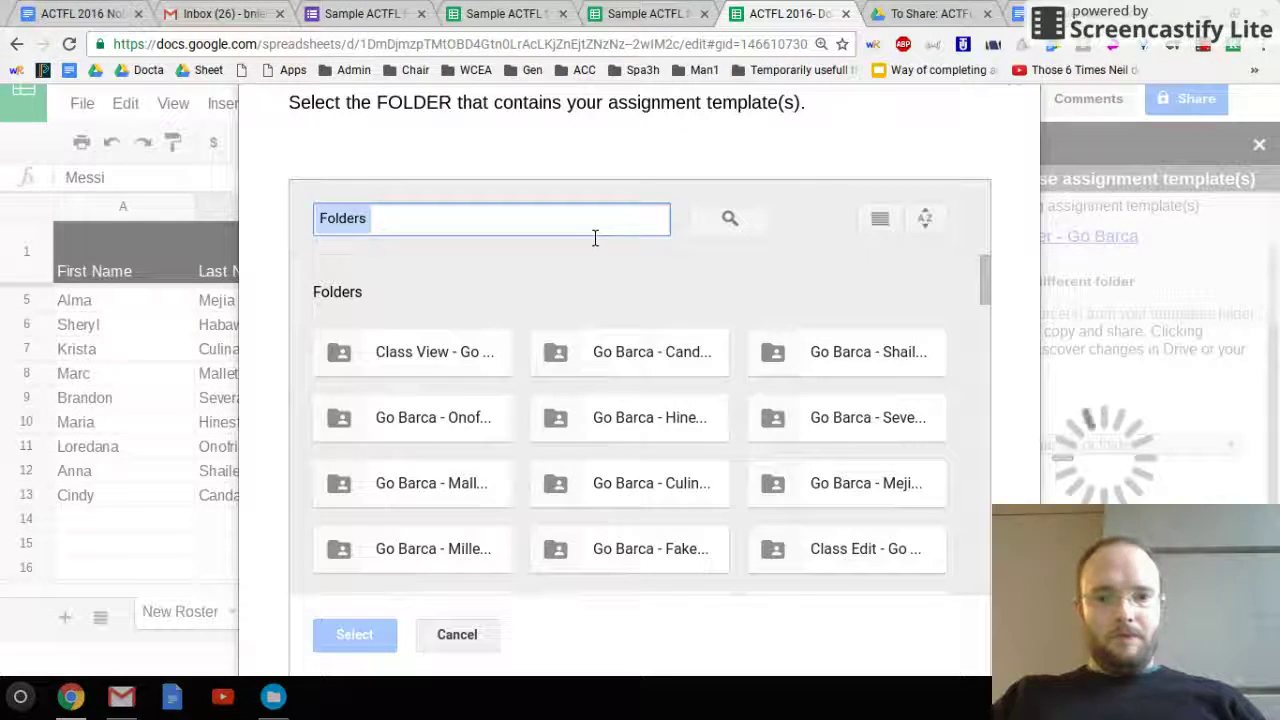
pyautogui.moveTo(949, 130); pyautogui.dragTo(946, 57)
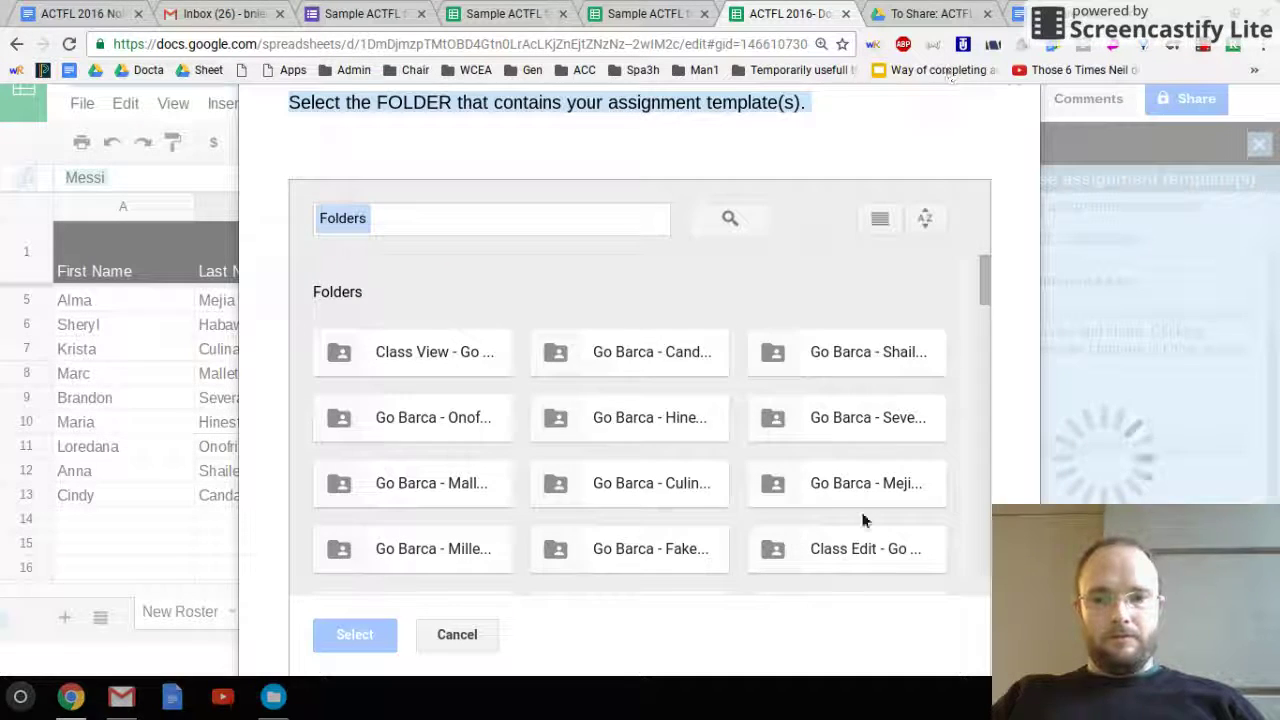
pyautogui.scroll(-5, 863, 520)
pyautogui.scroll(-4, 862, 512)
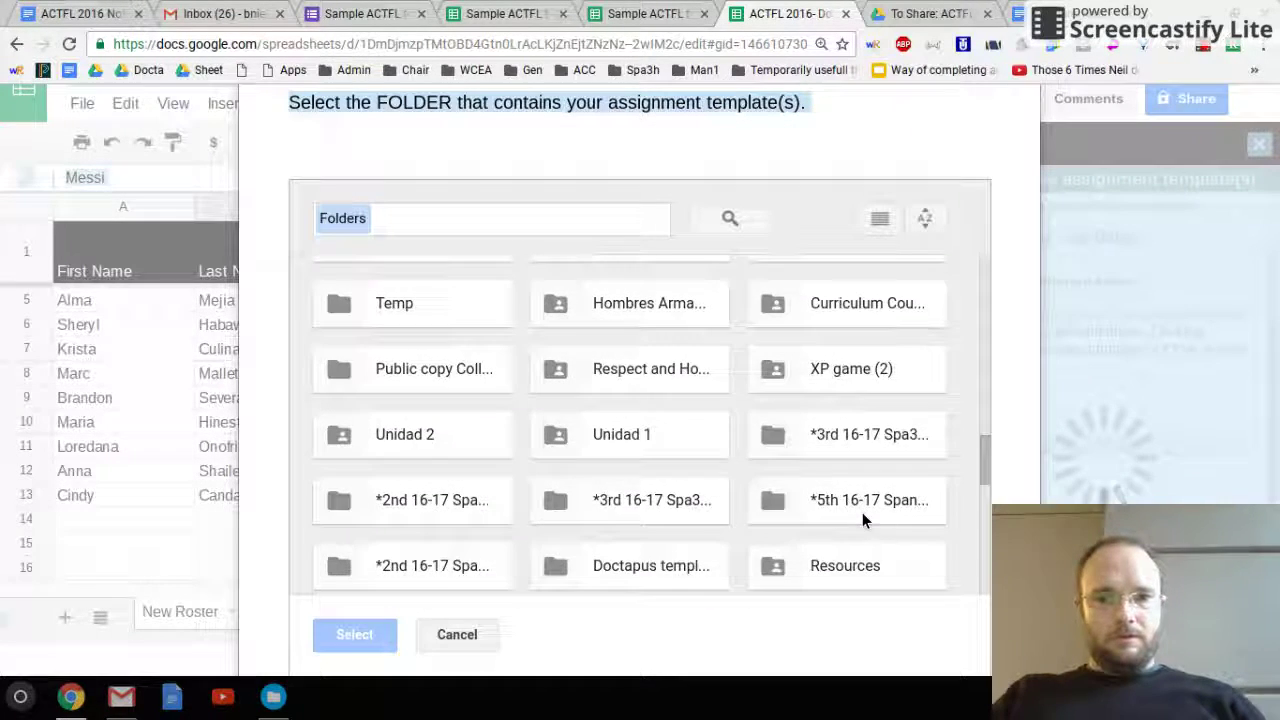
pyautogui.scroll(10, 884, 524)
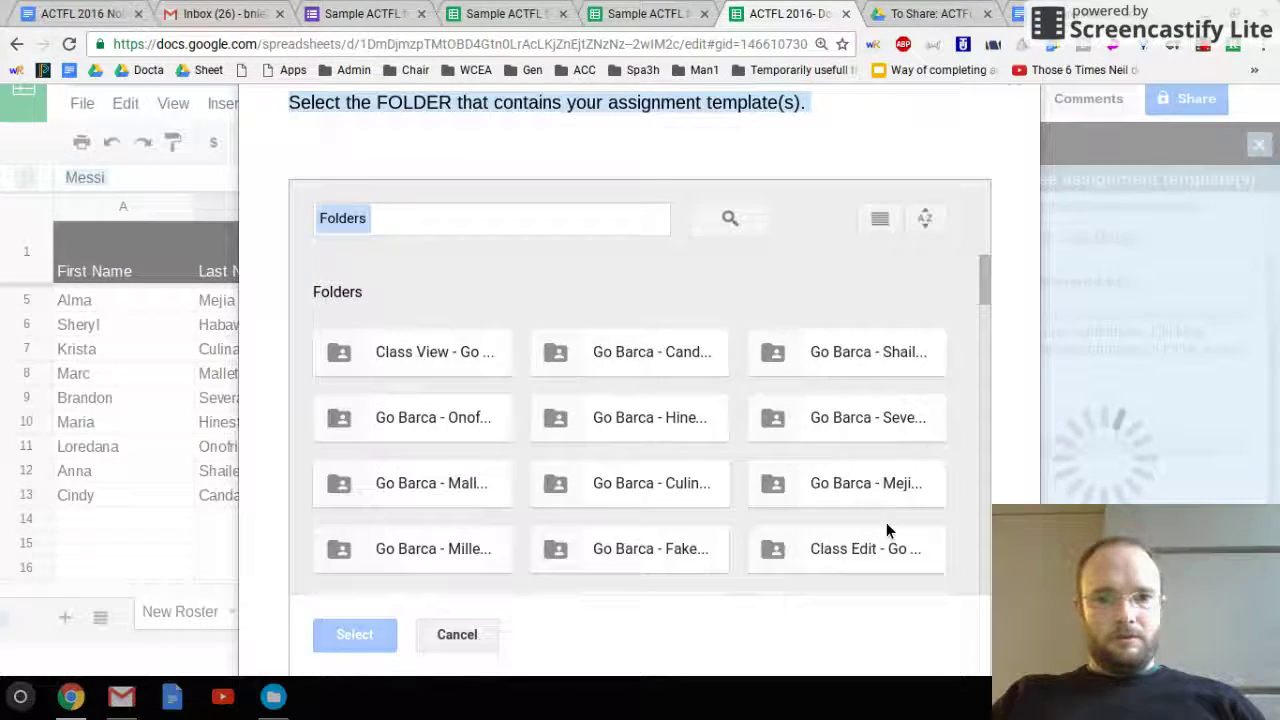
pyautogui.click(818, 595)
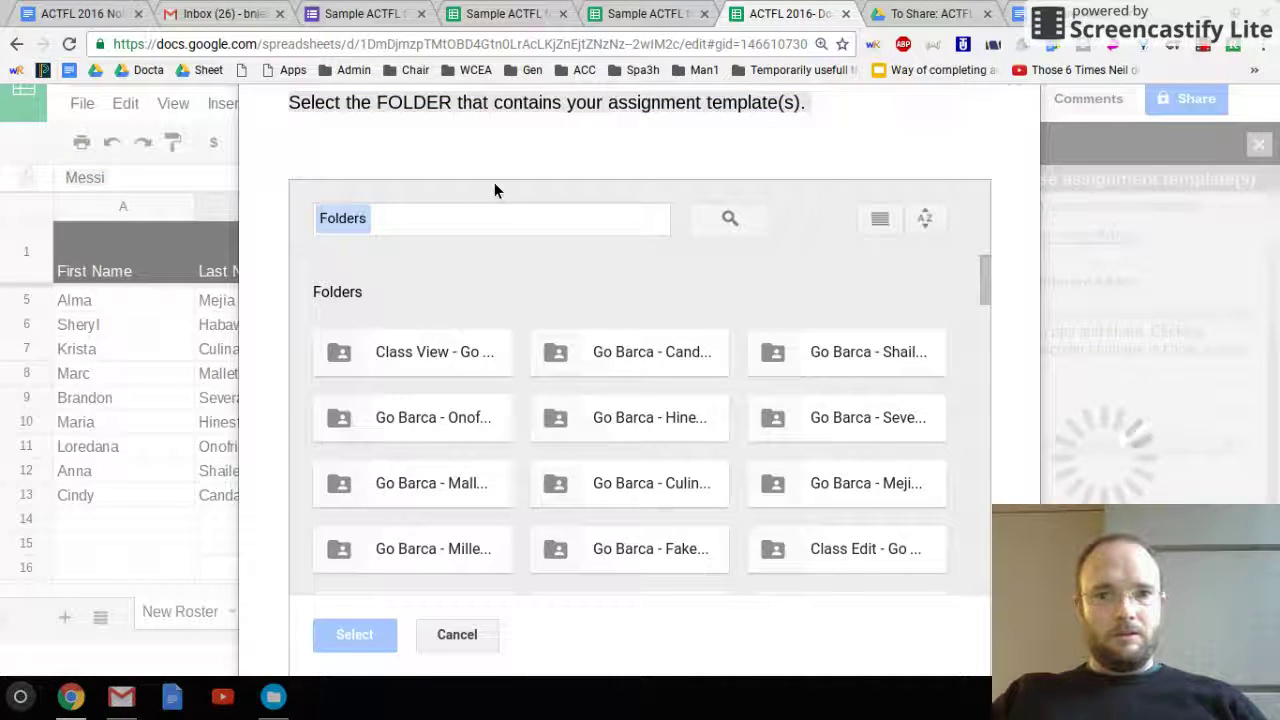
# Step: Try to choose the "To Share: ACTFL 2016" folder by searching for "To s", and return to the full folder list
pyautogui.click(466, 231)
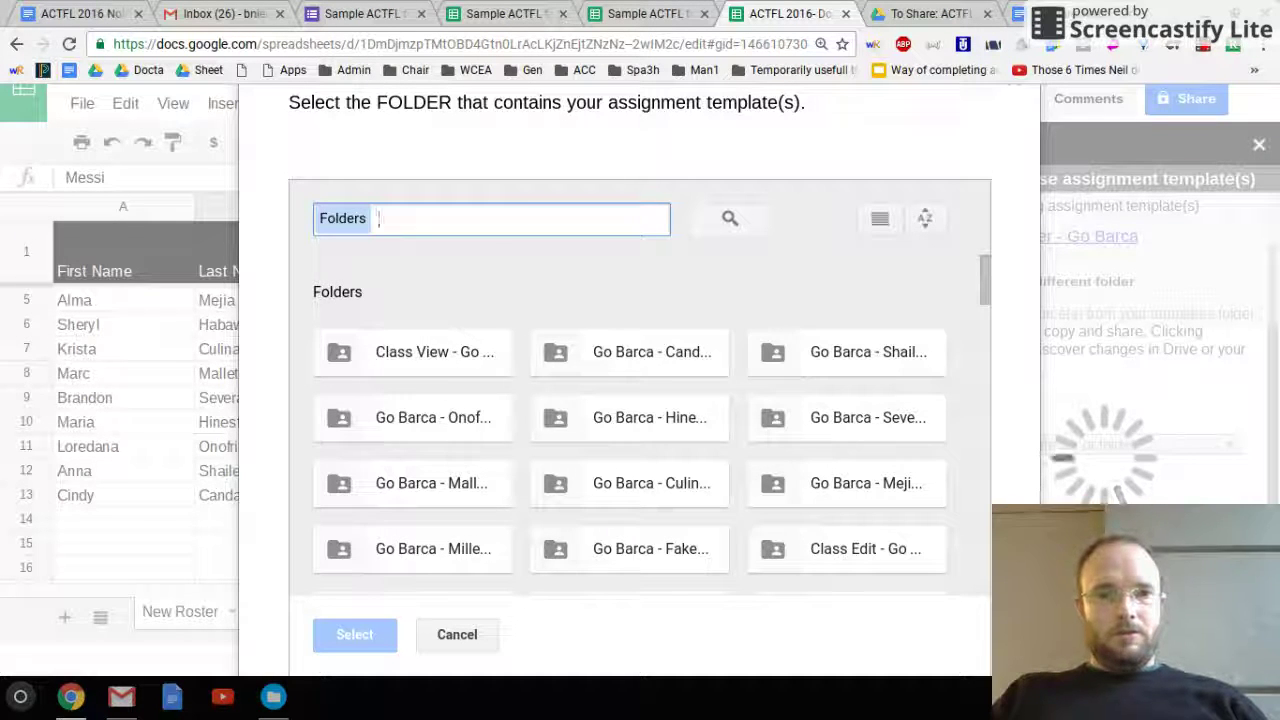
pyautogui.write('To s')
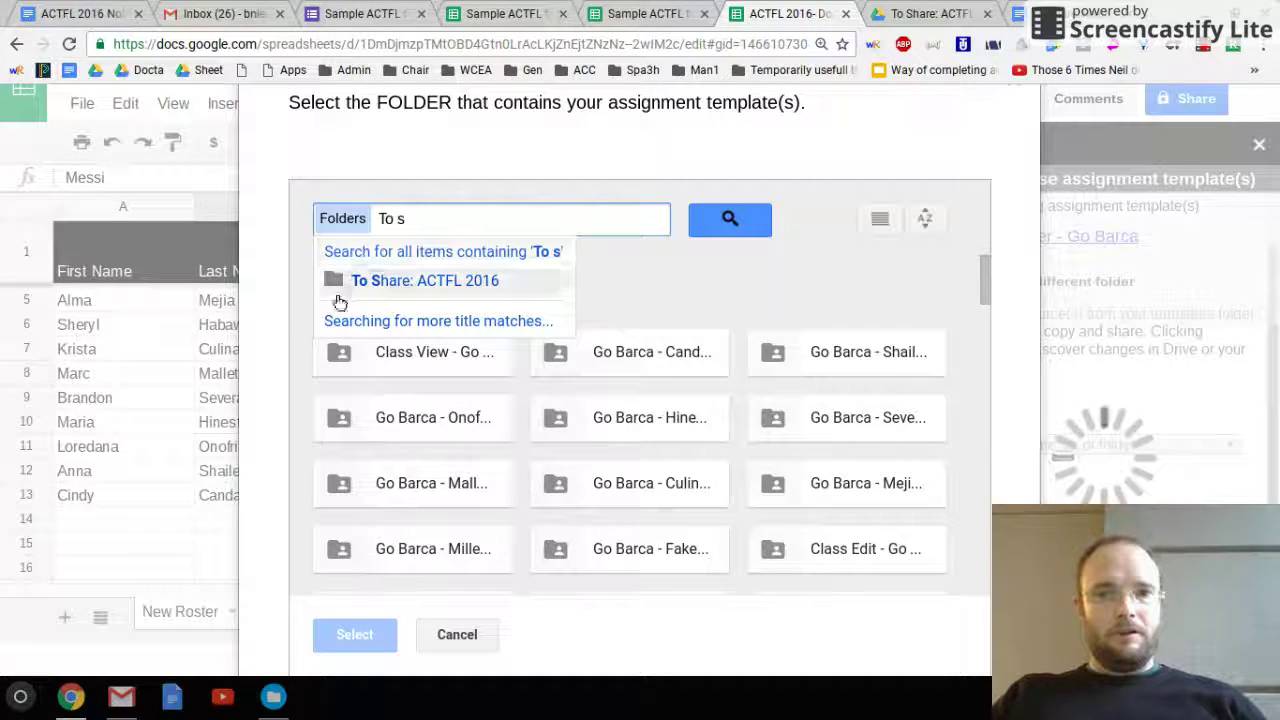
pyautogui.click(420, 281)
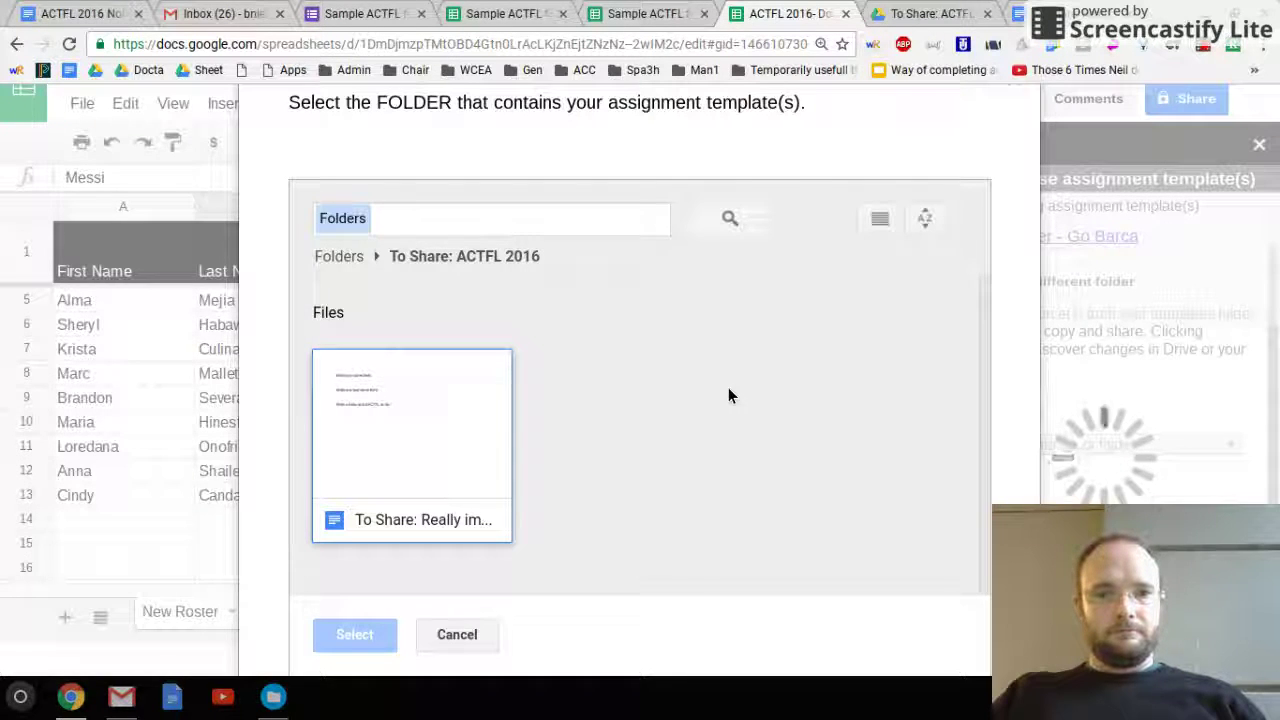
pyautogui.click(516, 265)
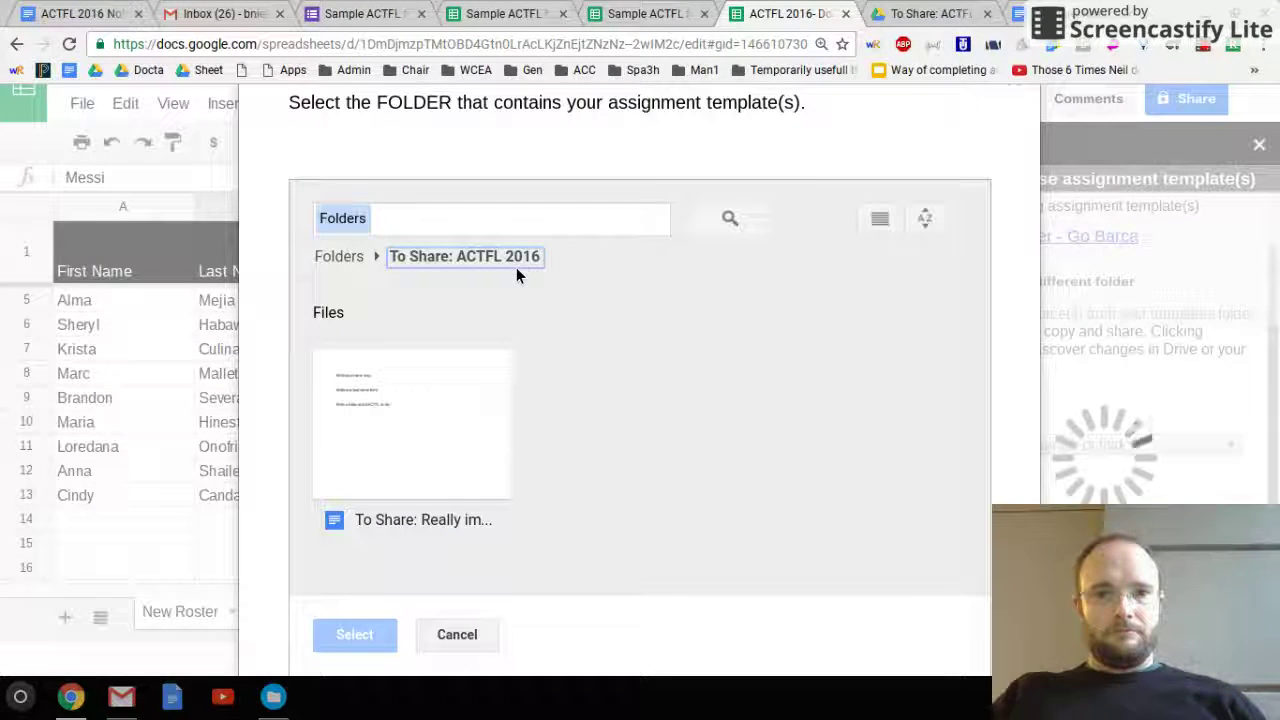
pyautogui.click(358, 262)
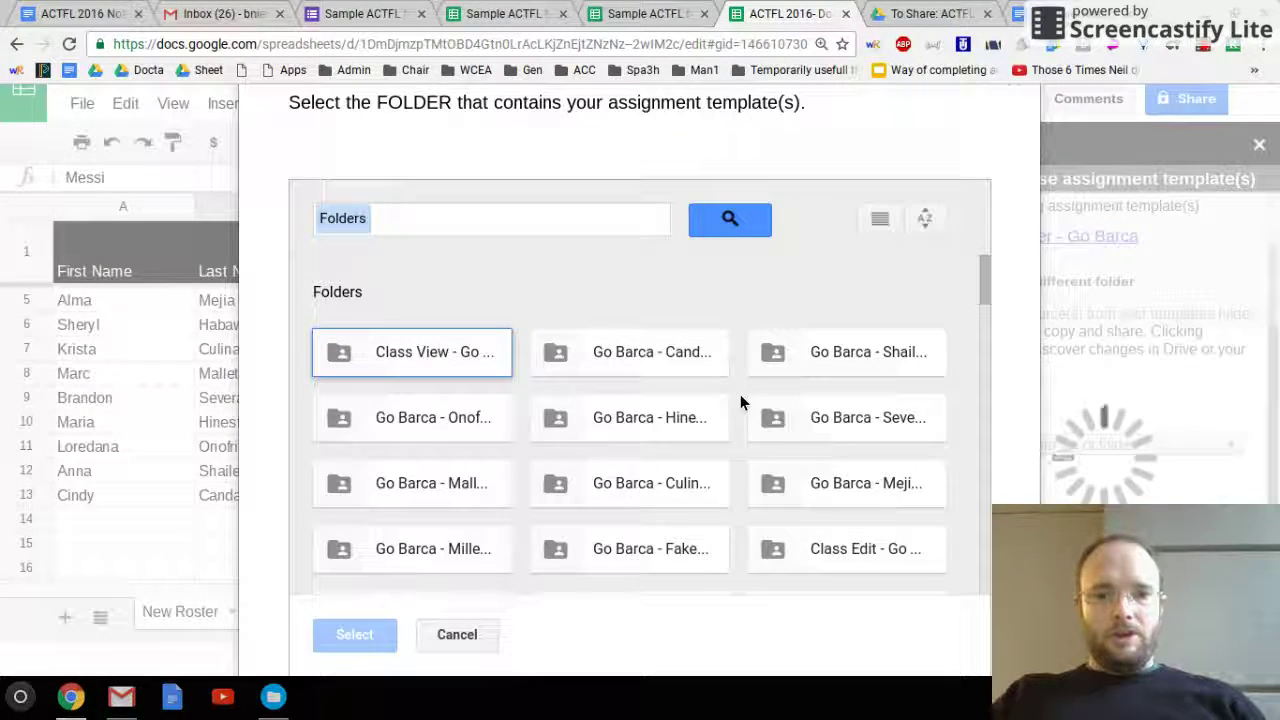
# Step: Keep the folders sorted by last modified and select "To Share: ACTFL 2016" as the assignment template folder
pyautogui.scroll(-4, 740, 394)
pyautogui.scroll(4, 741, 393)
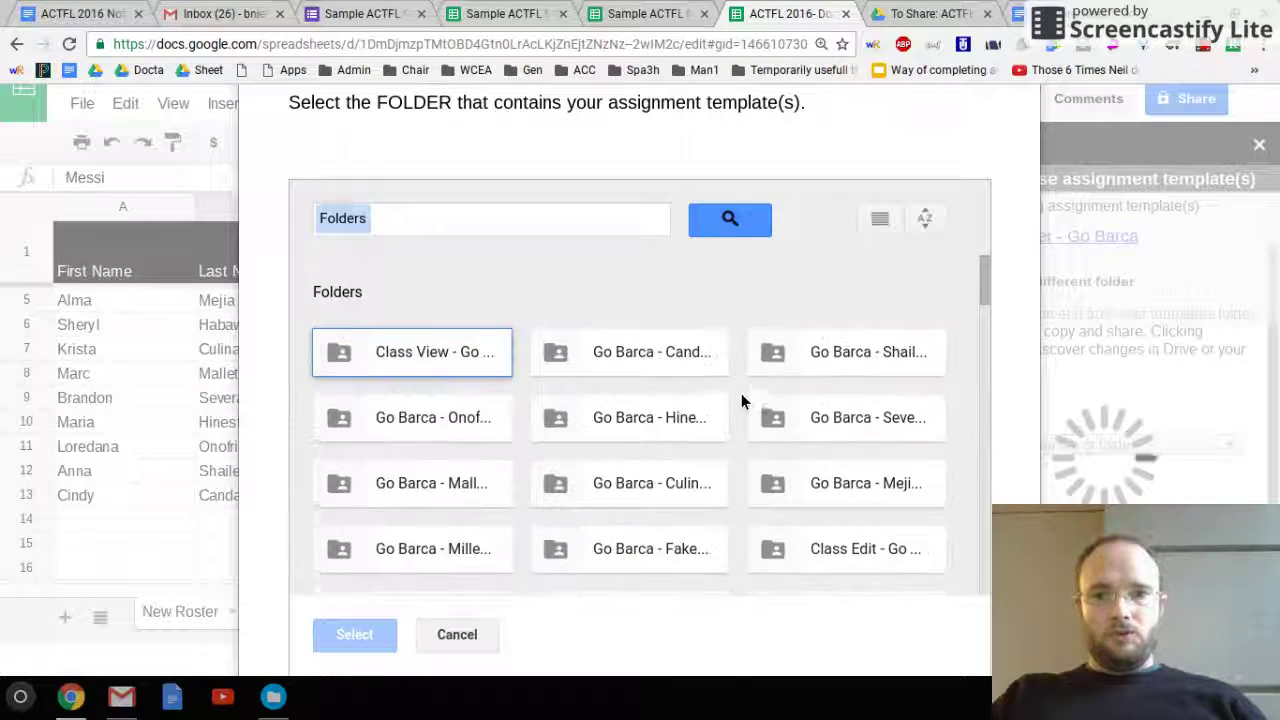
pyautogui.click(927, 219)
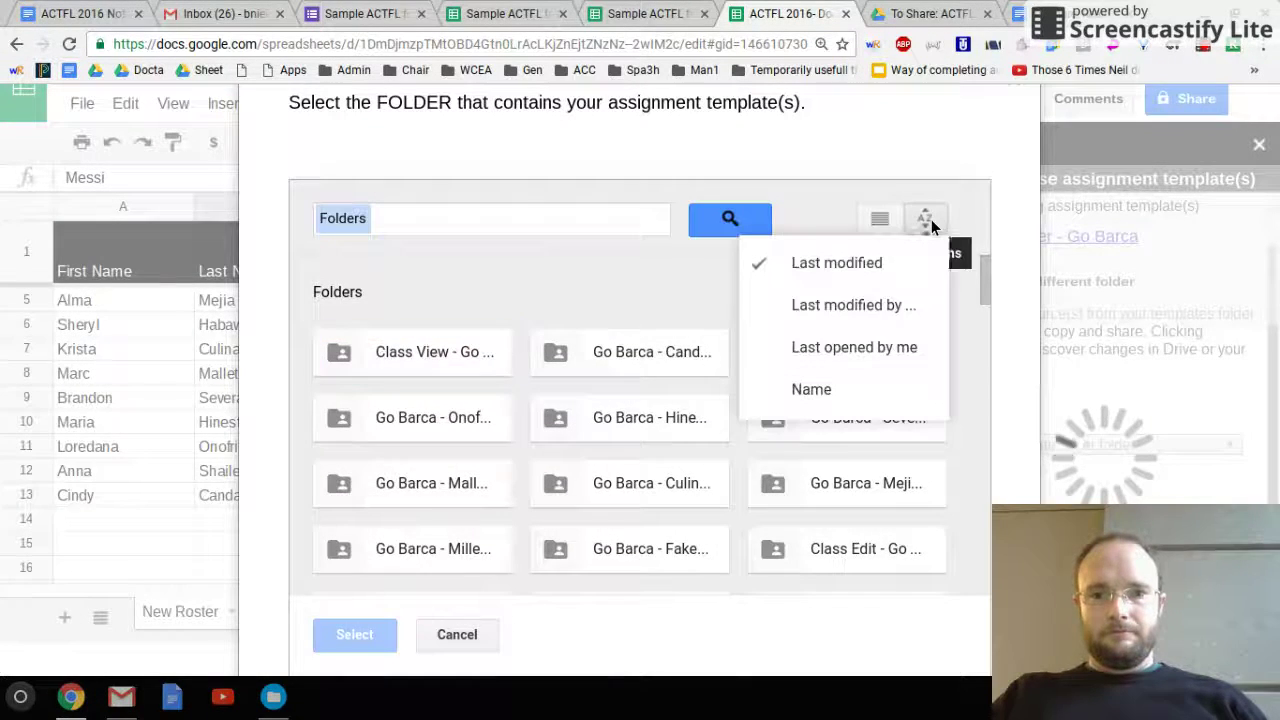
pyautogui.click(878, 270)
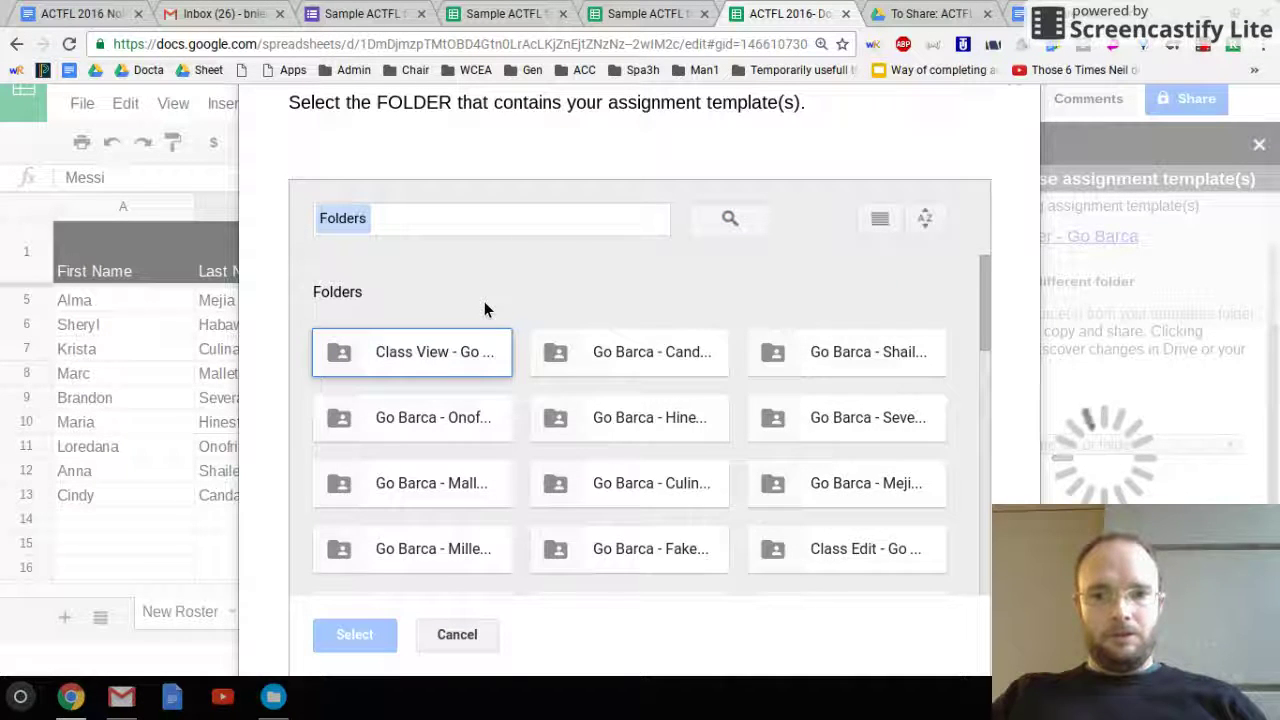
pyautogui.scroll(-3, 484, 310)
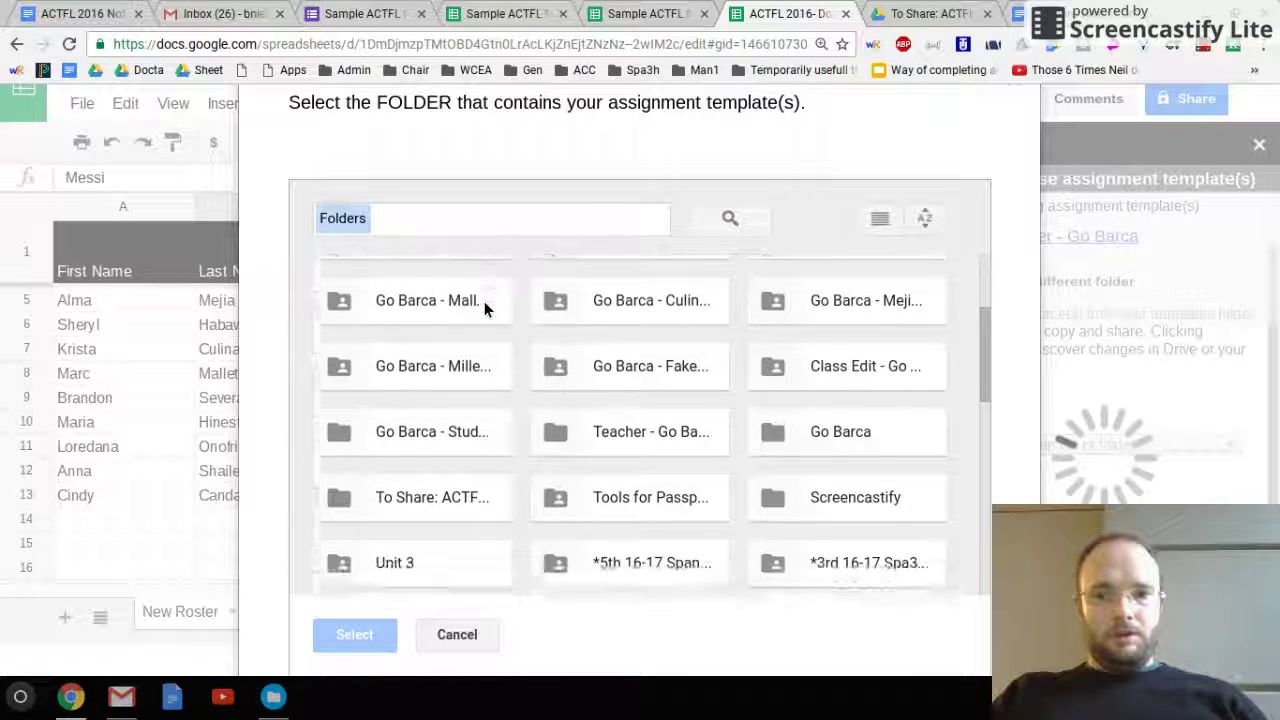
pyautogui.scroll(-2, 484, 310)
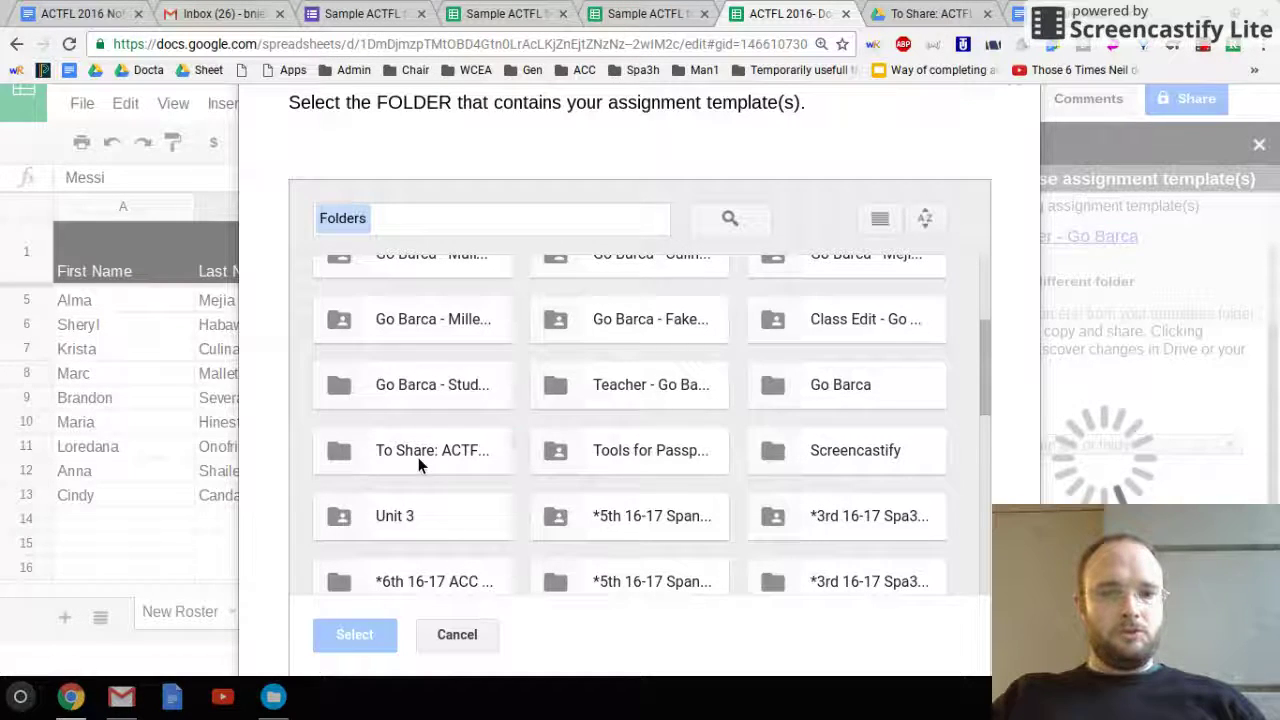
pyautogui.click(419, 462)
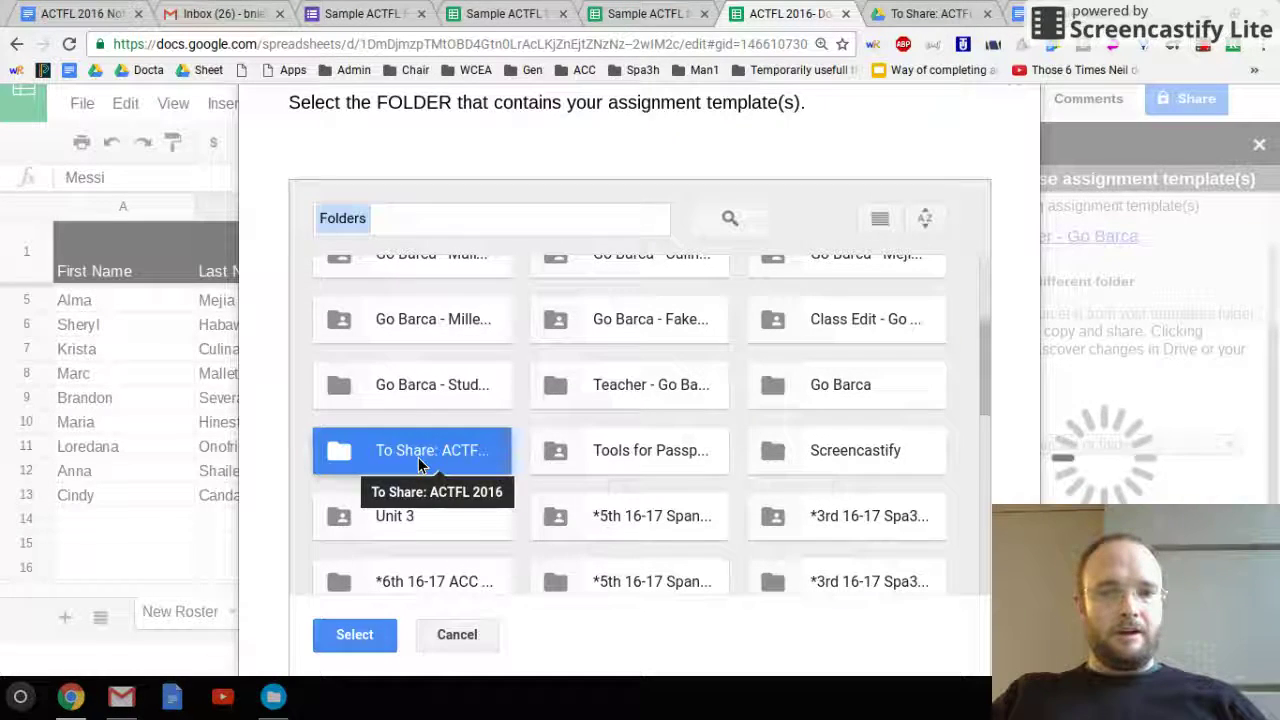
pyautogui.click(370, 634)
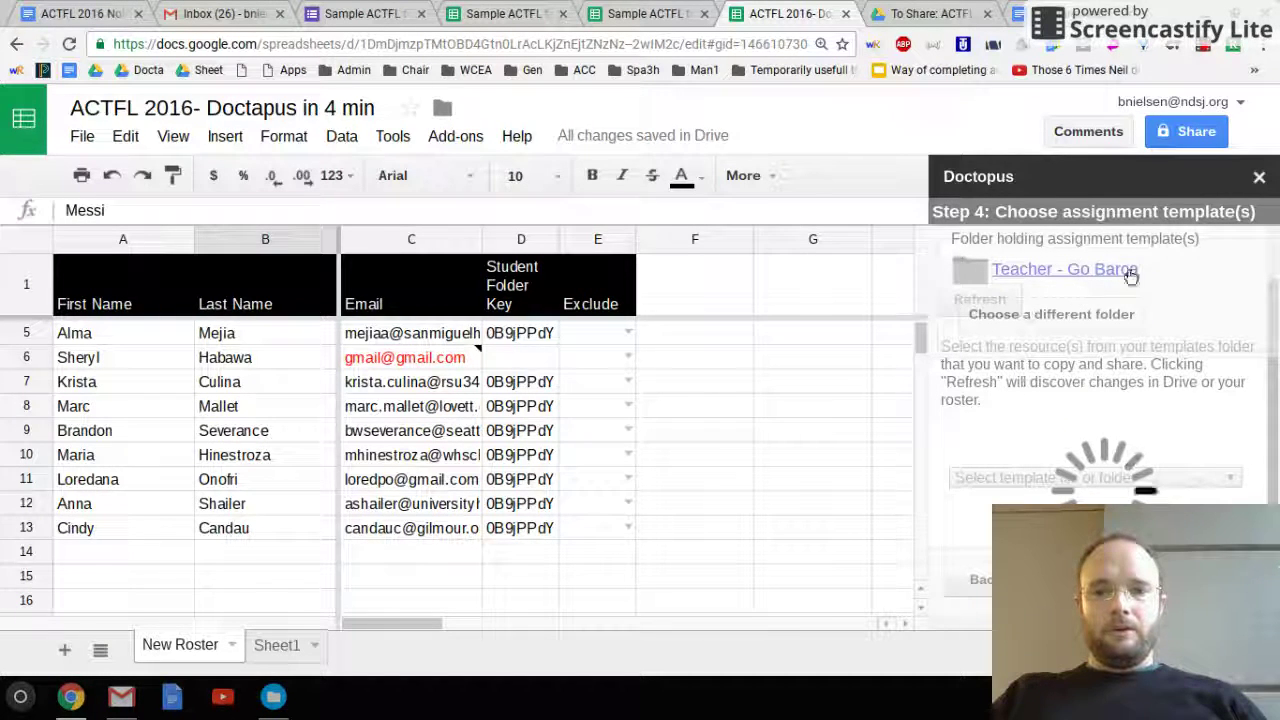
# Step: Check the "To Share" folder in Drive, set the document "To Share: Really important project" as the template and continue to the file settings
pyautogui.click(929, 14)
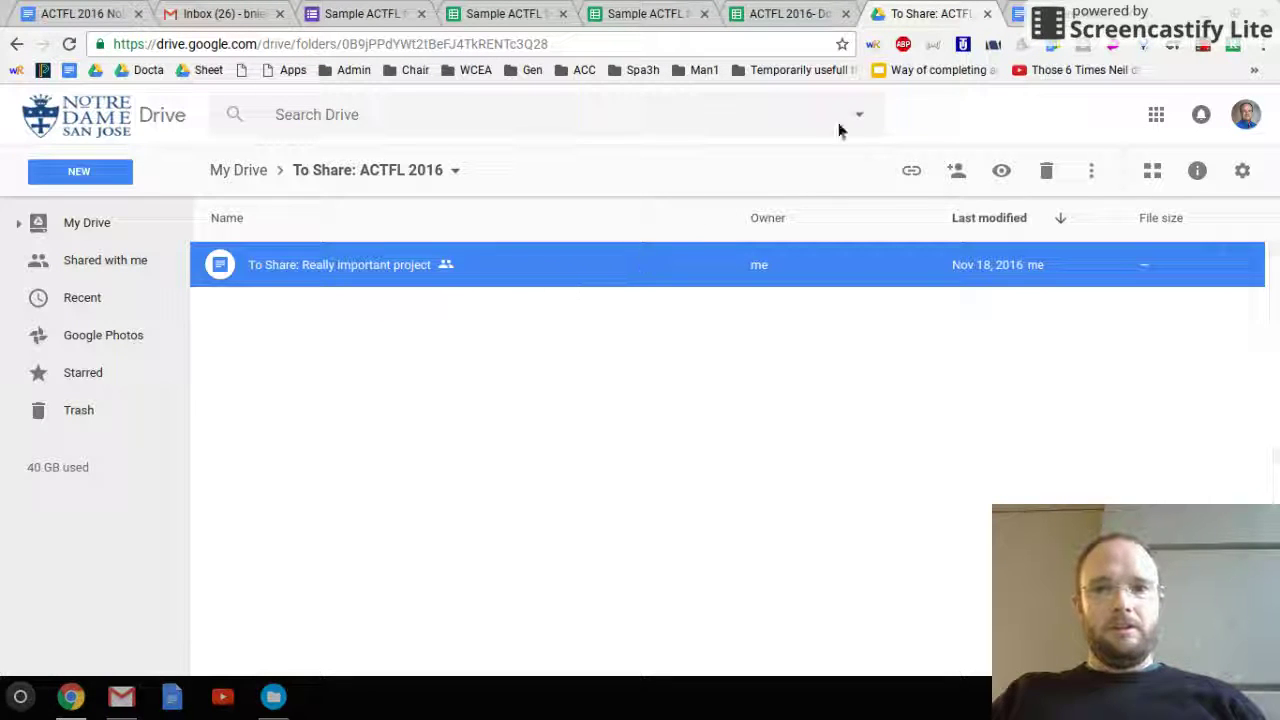
pyautogui.click(820, 16)
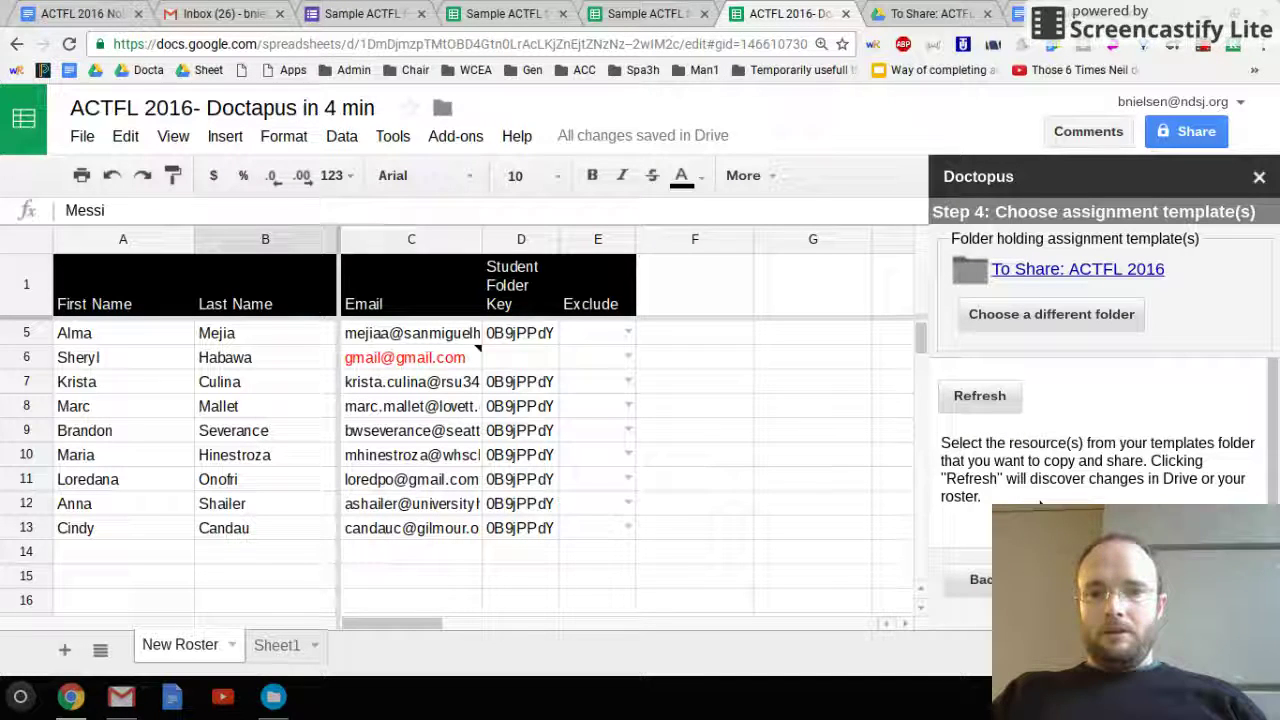
pyautogui.scroll(-1, 1112, 455)
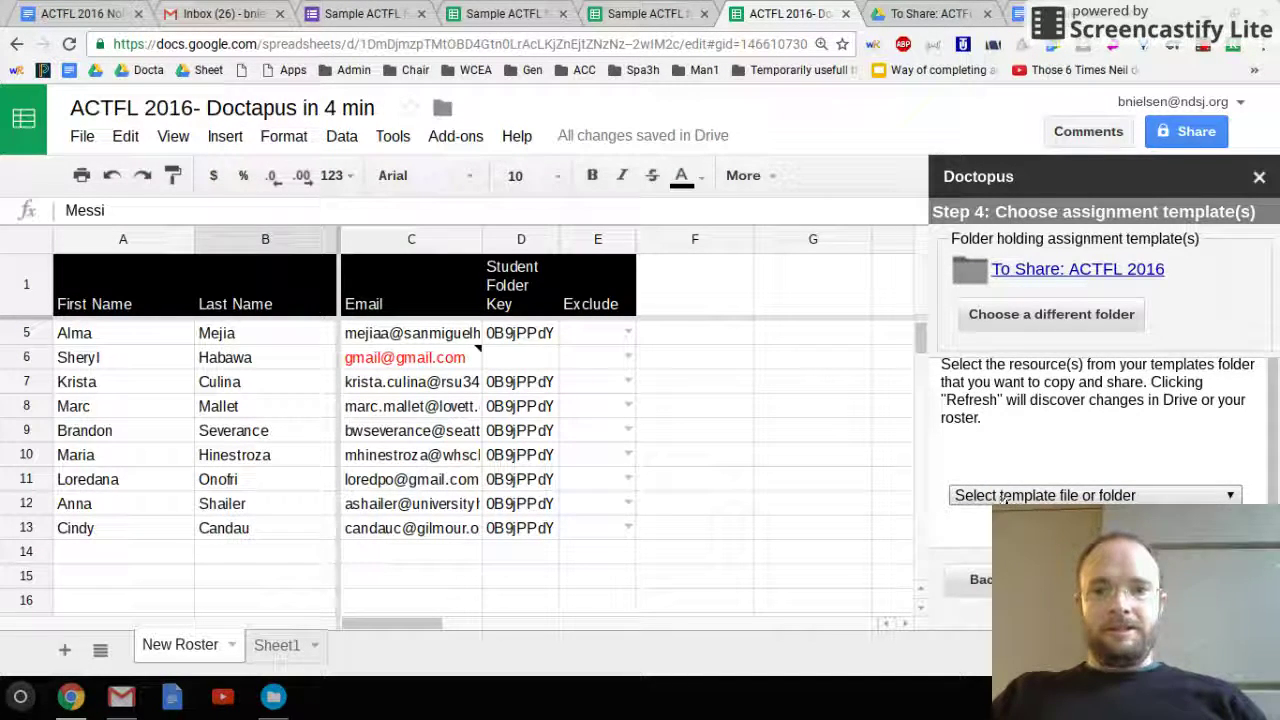
pyautogui.click(1003, 495)
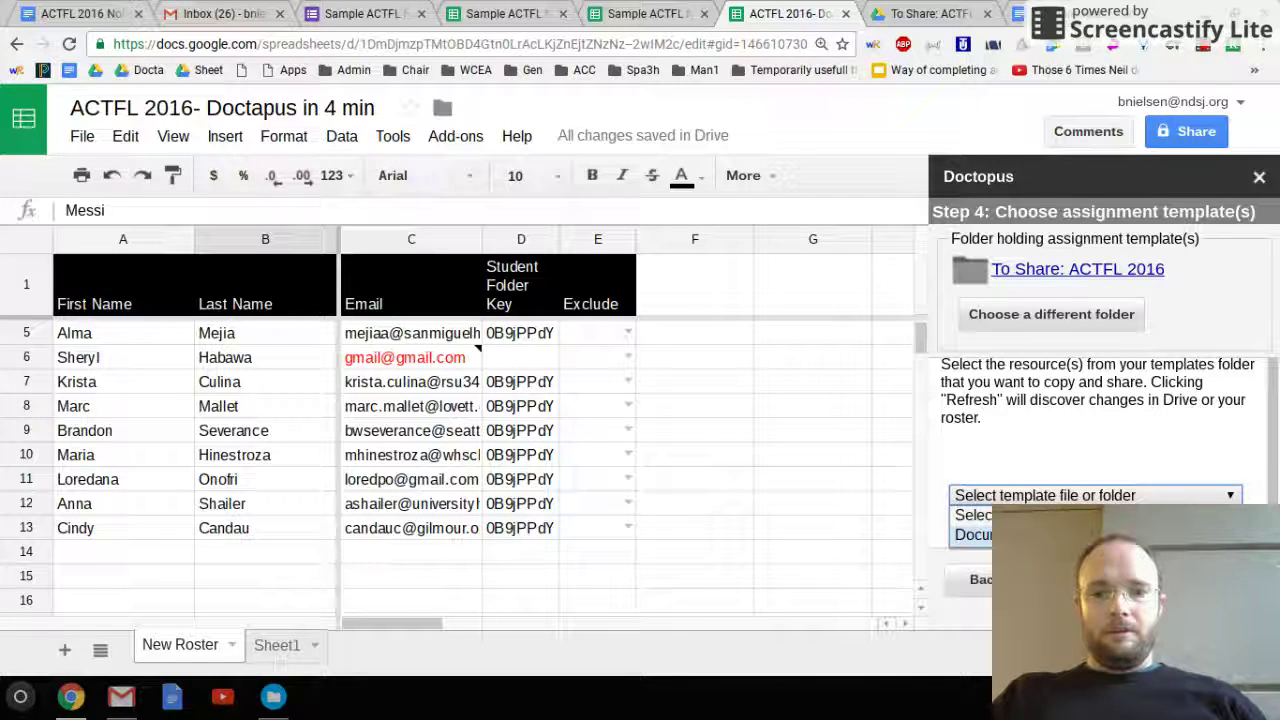
pyautogui.click(1100, 534)
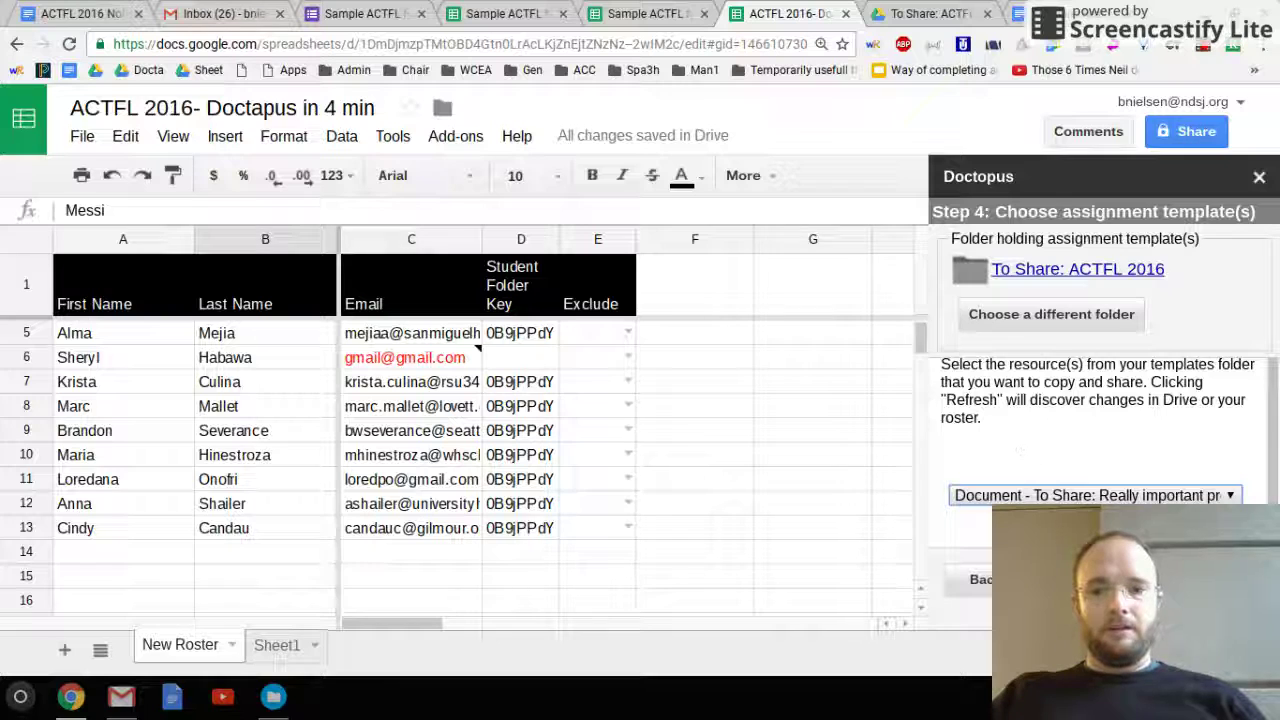
pyautogui.click(1055, 580)
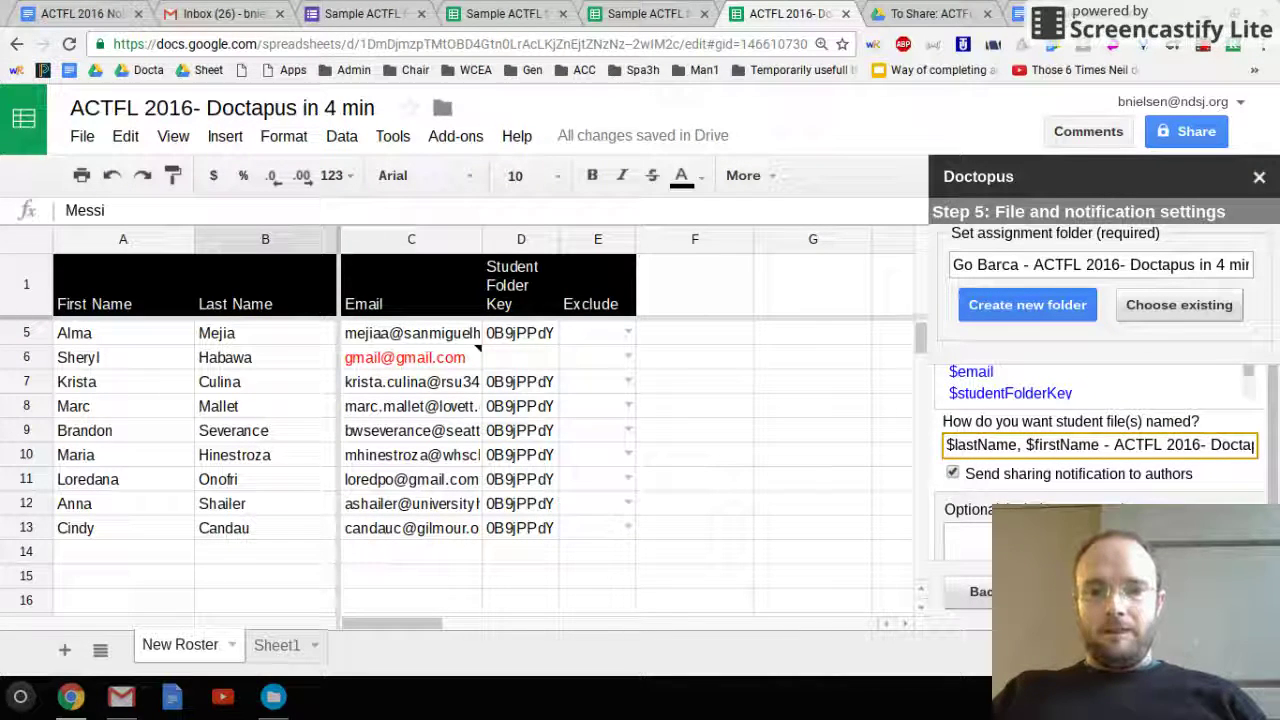
# Step: Create a new assignment folder under the suggested name, leave the personal message empty and continue to the settings review
pyautogui.scroll(-2, 1036, 430)
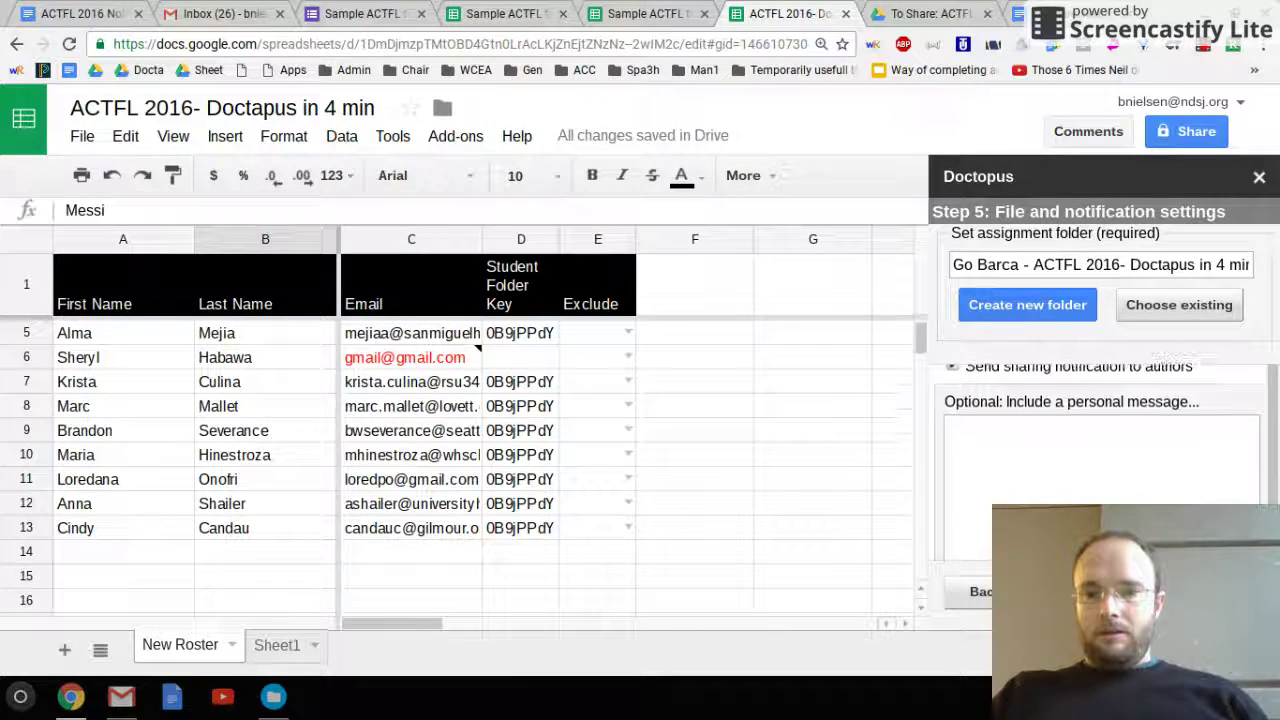
pyautogui.scroll(2, 1036, 430)
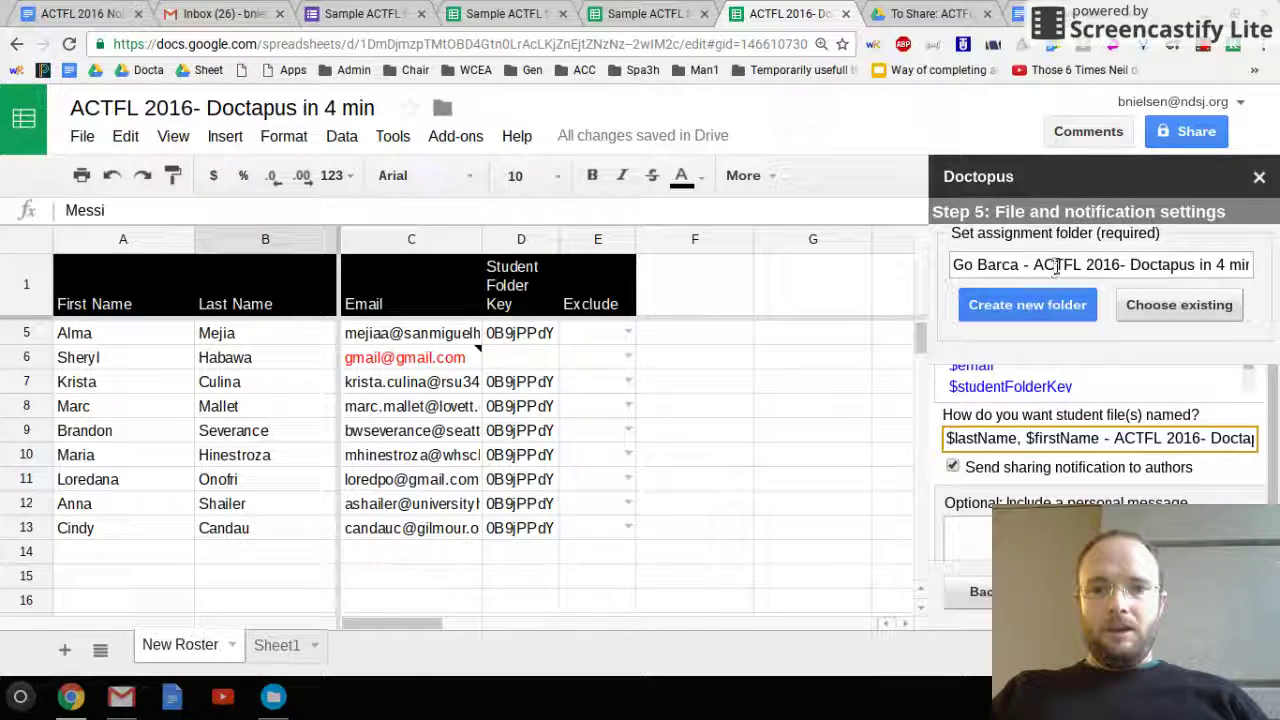
pyautogui.click(1047, 304)
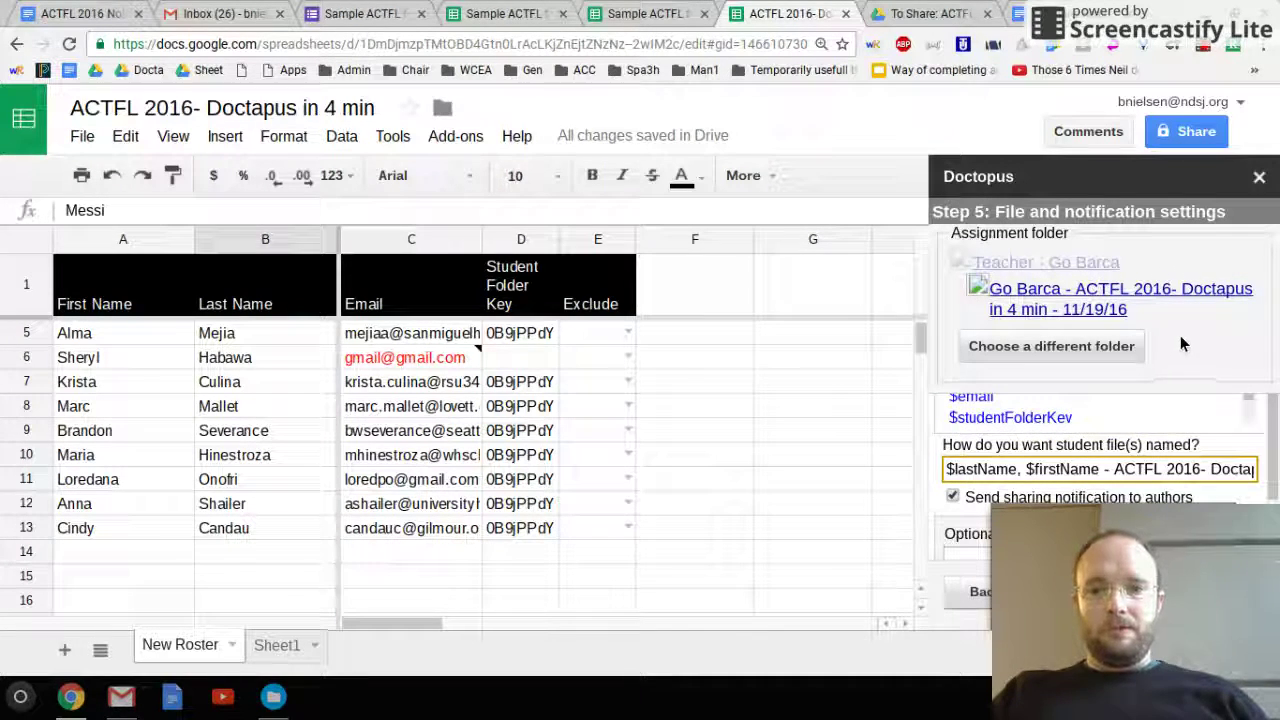
pyautogui.click(962, 563)
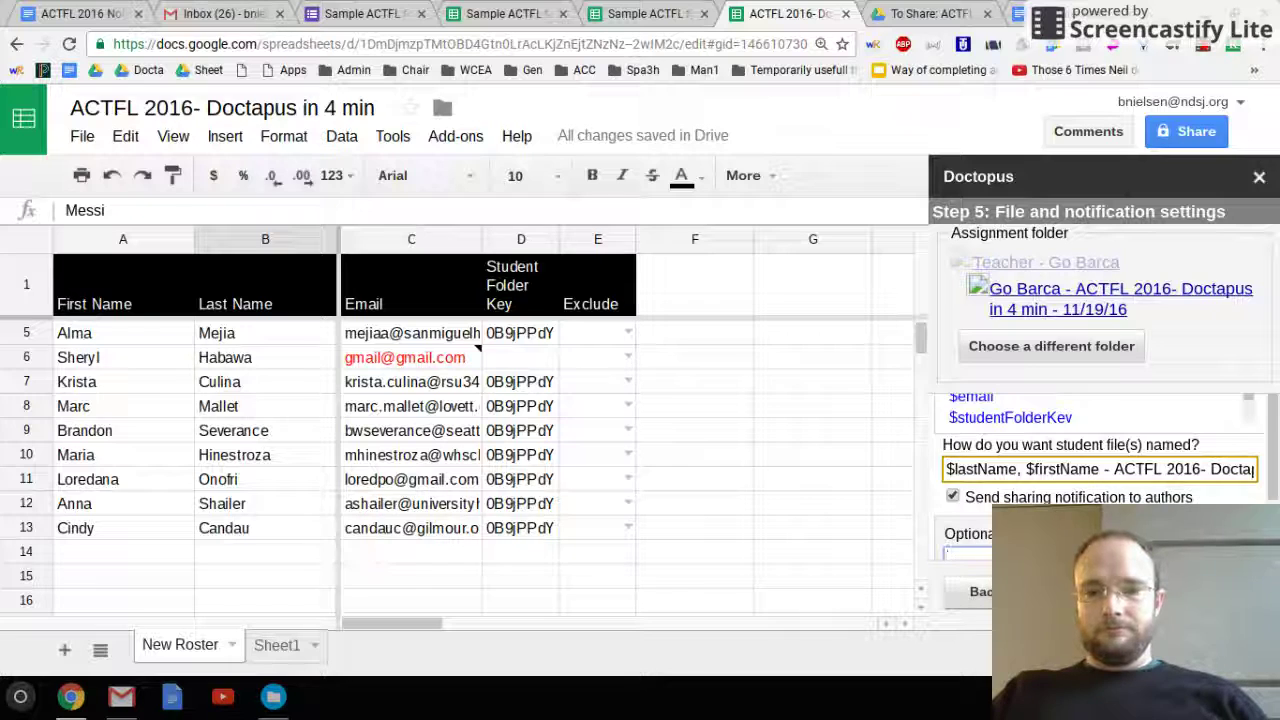
pyautogui.click(1062, 592)
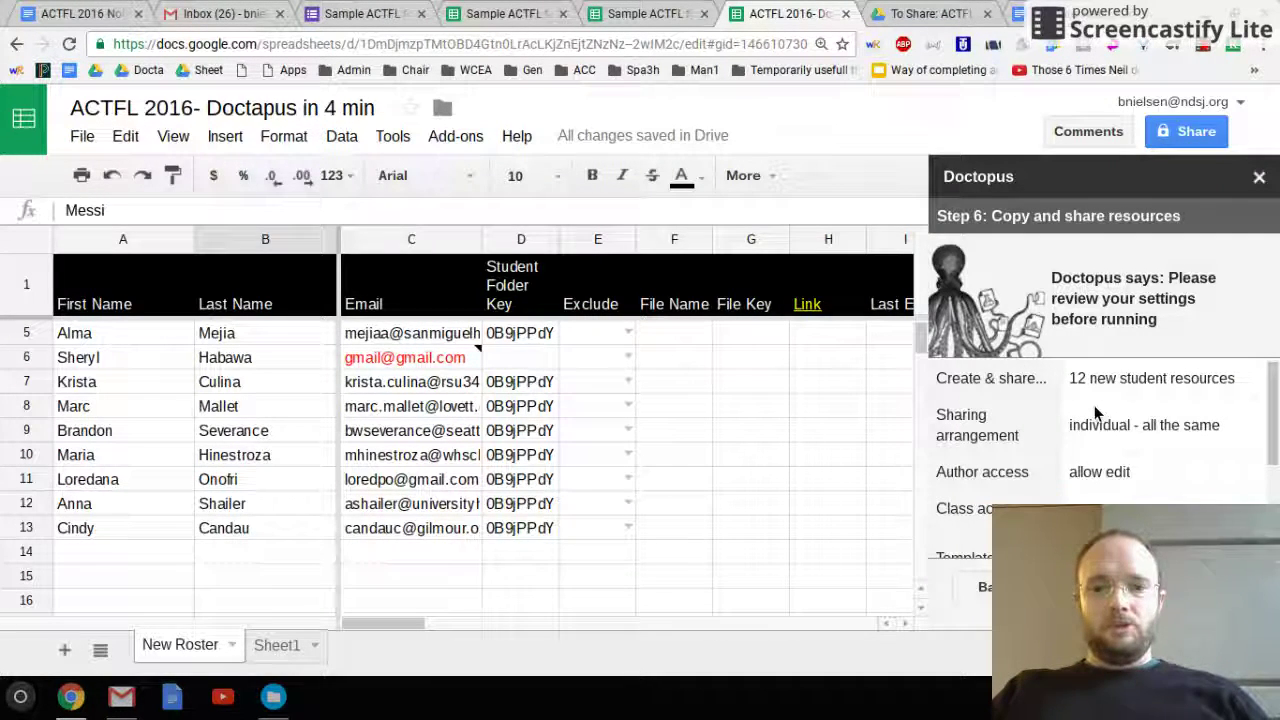
# Step: Run the copying and sharing of the student documents and check the file, link, last edited, grade and feedback columns in the roster
pyautogui.click(1078, 587)
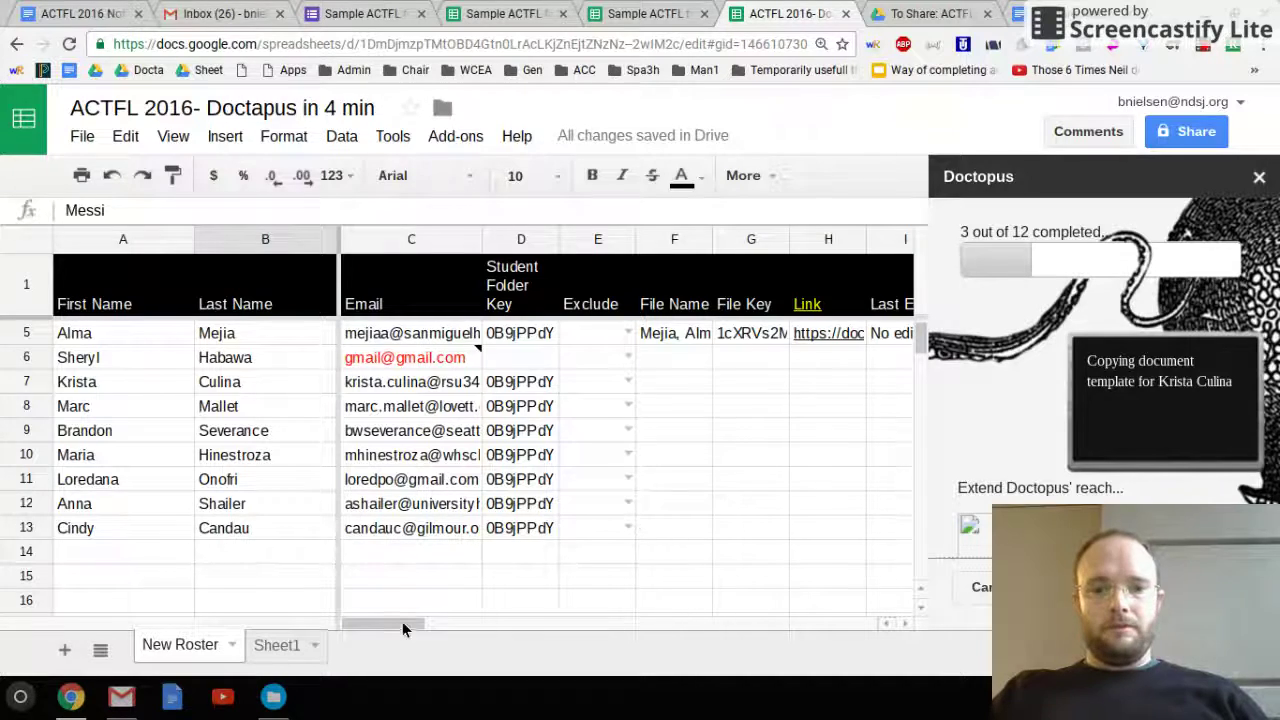
pyautogui.moveTo(392, 632); pyautogui.dragTo(446, 629)
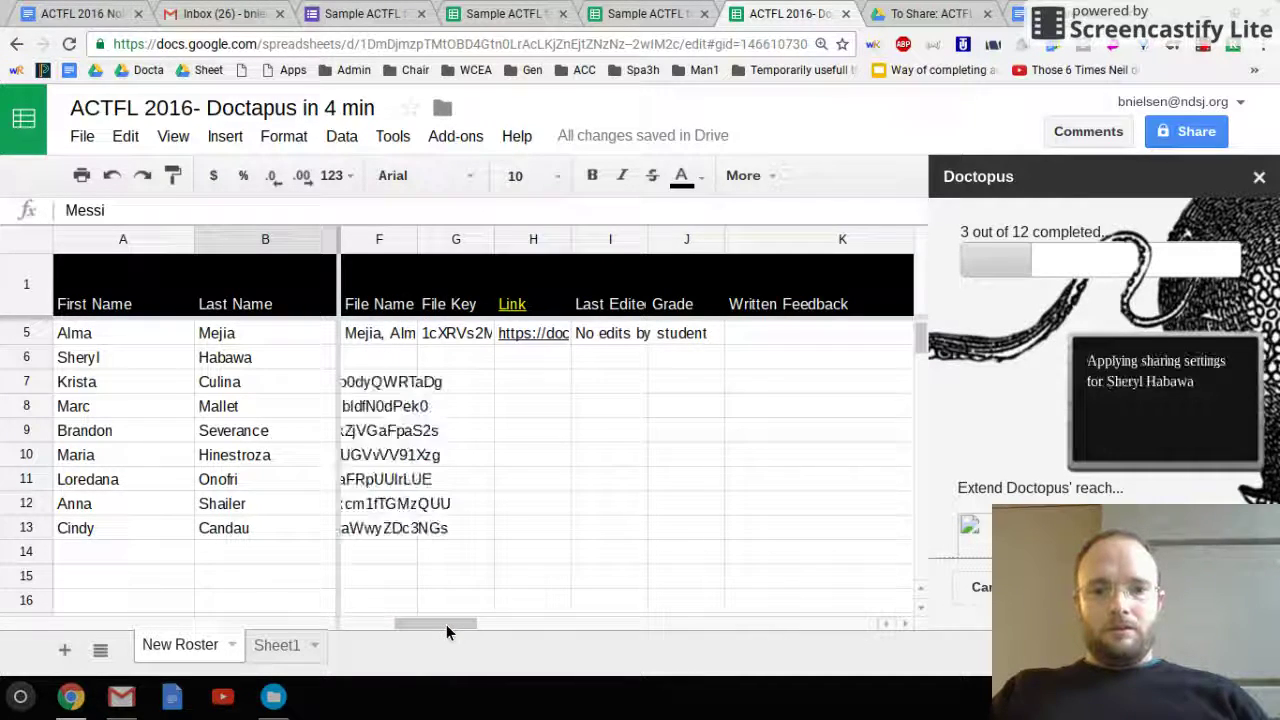
pyautogui.moveTo(463, 294)
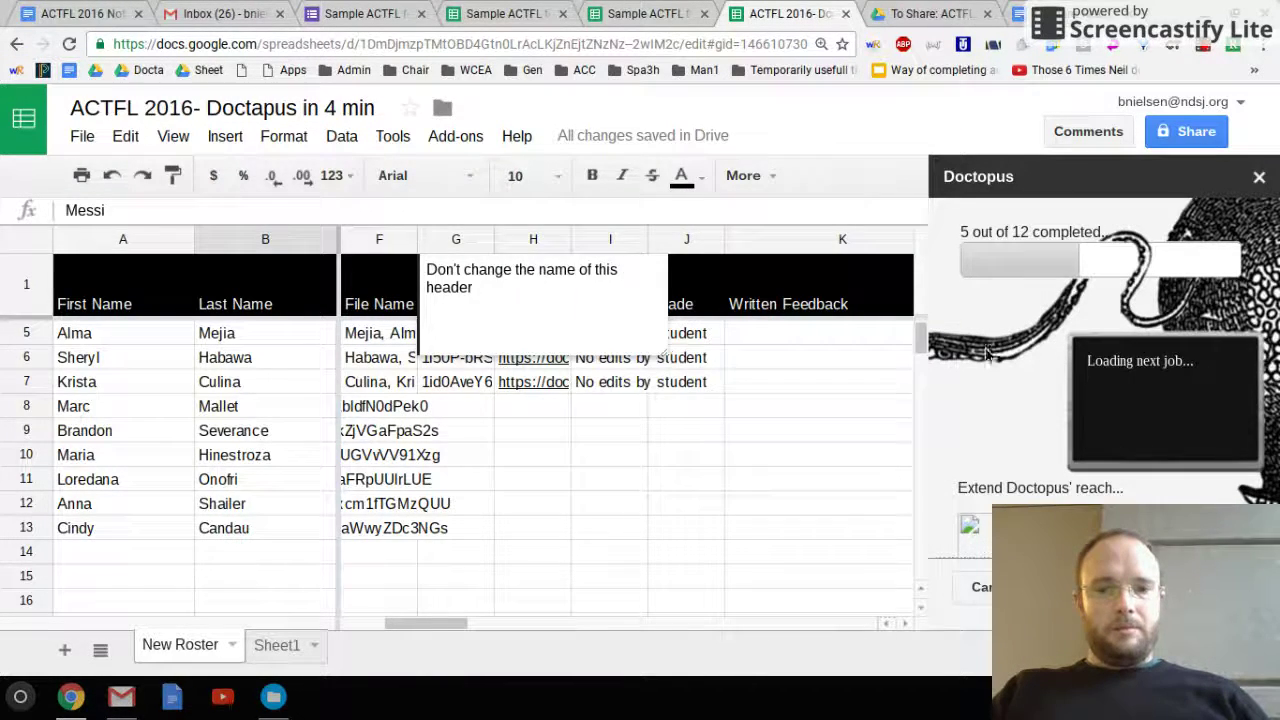
pyautogui.moveTo(537, 334)
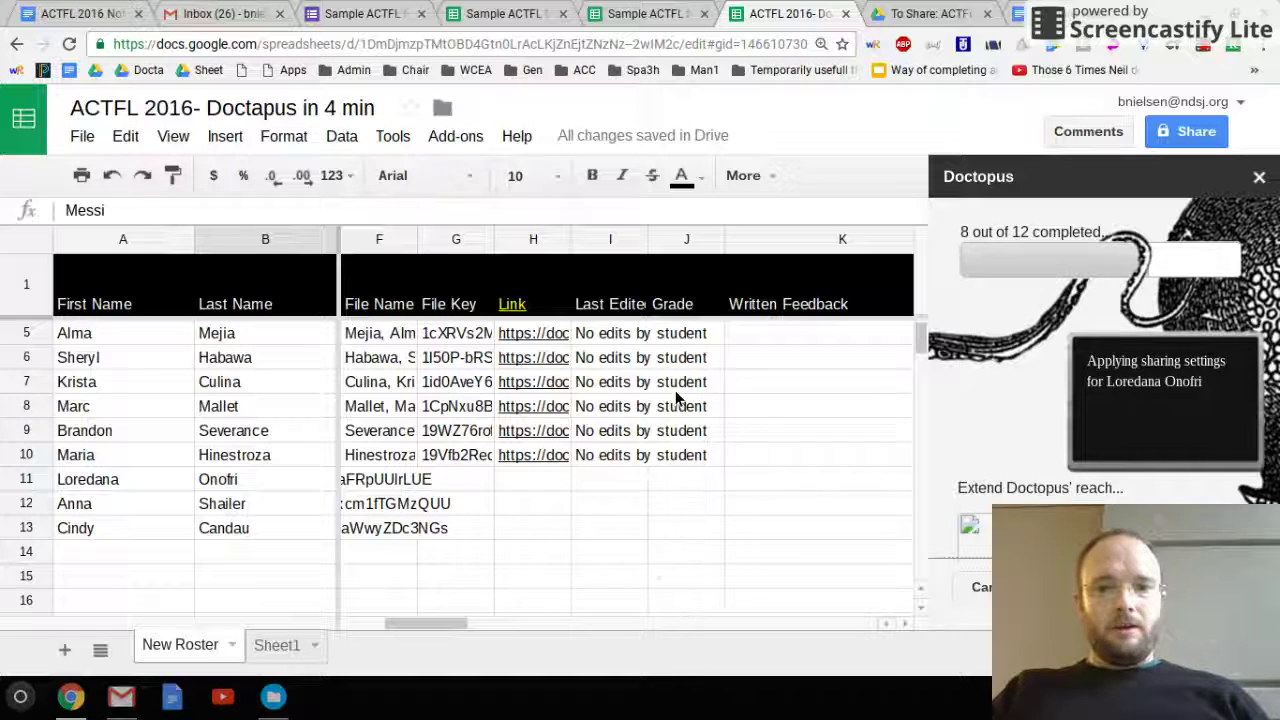
pyautogui.hscroll(1, 794, 478)
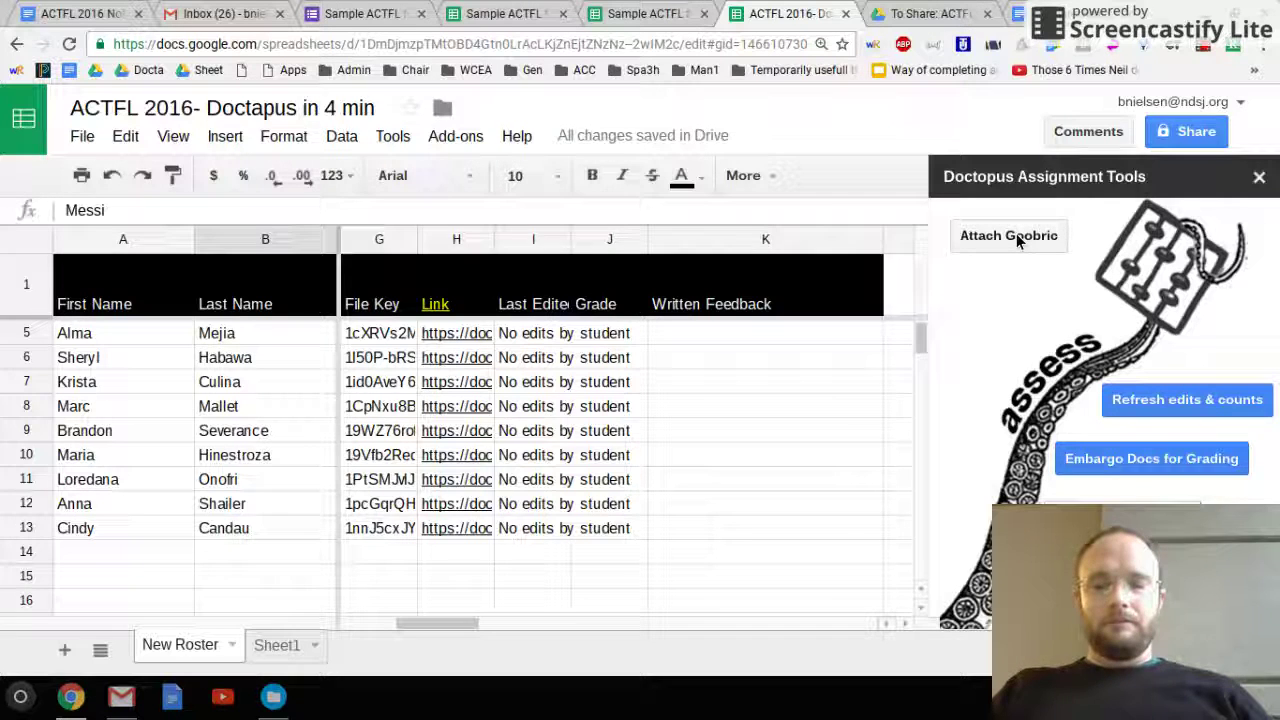
# Step: Attach the "Charla Rubric for Doctapus" Goobric to the student files, viewable to students and with self/peer assessment allowed
pyautogui.click(1018, 238)
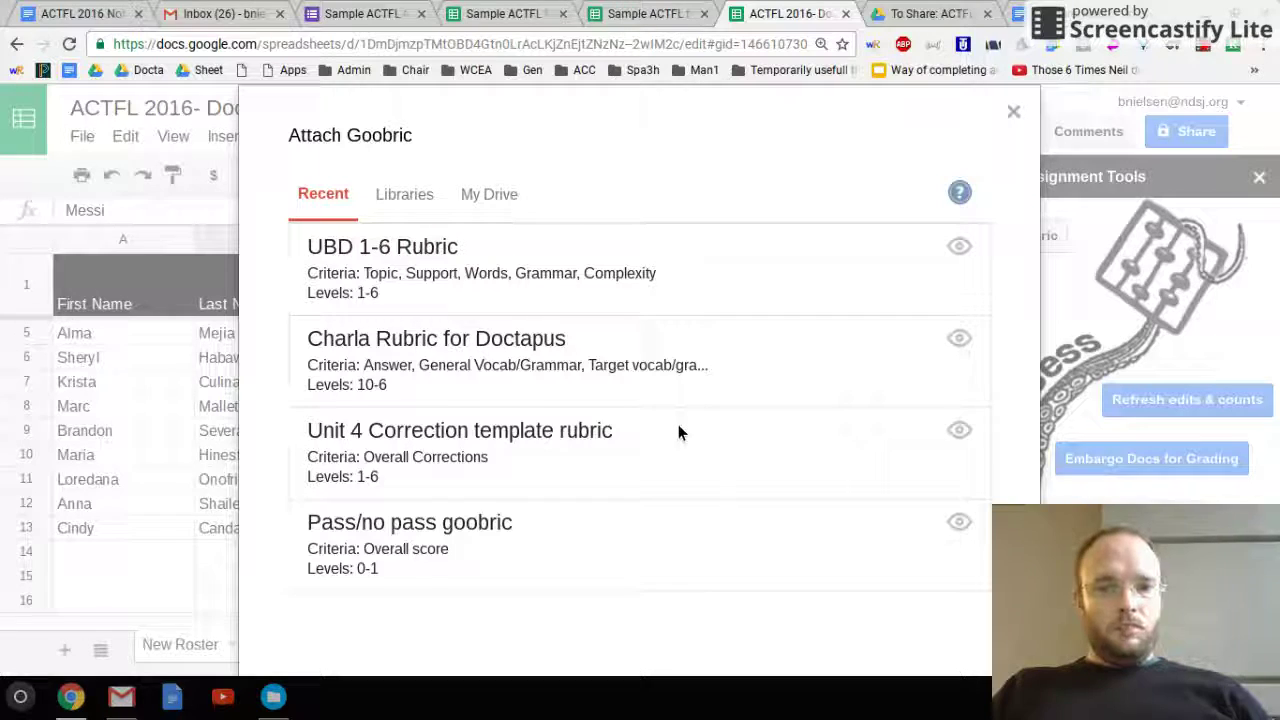
pyautogui.click(703, 343)
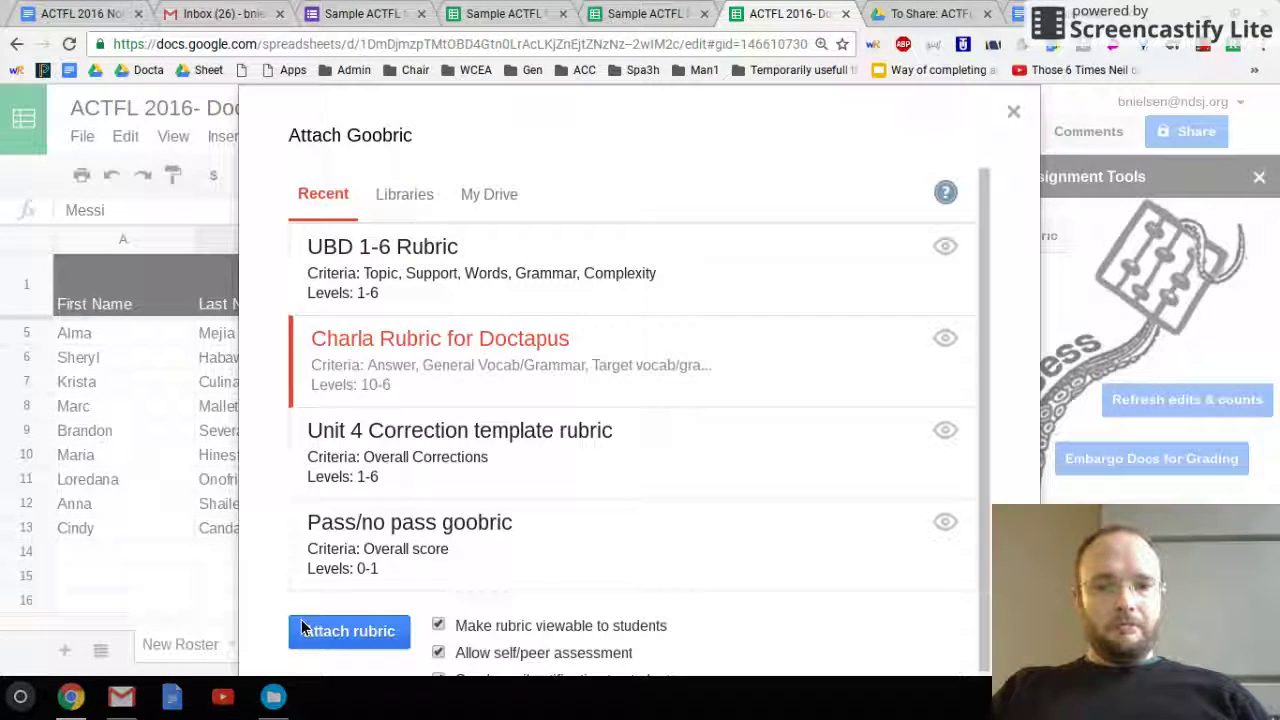
pyautogui.click(352, 640)
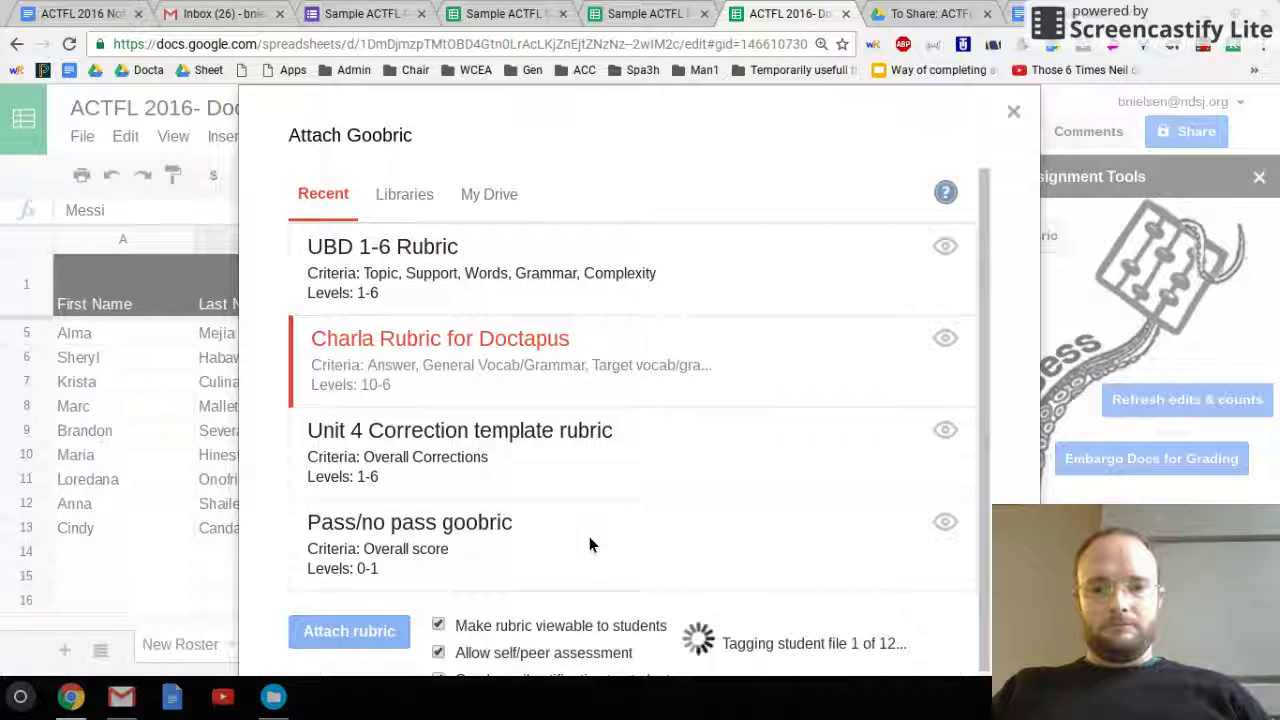
pyautogui.scroll(-1, 589, 544)
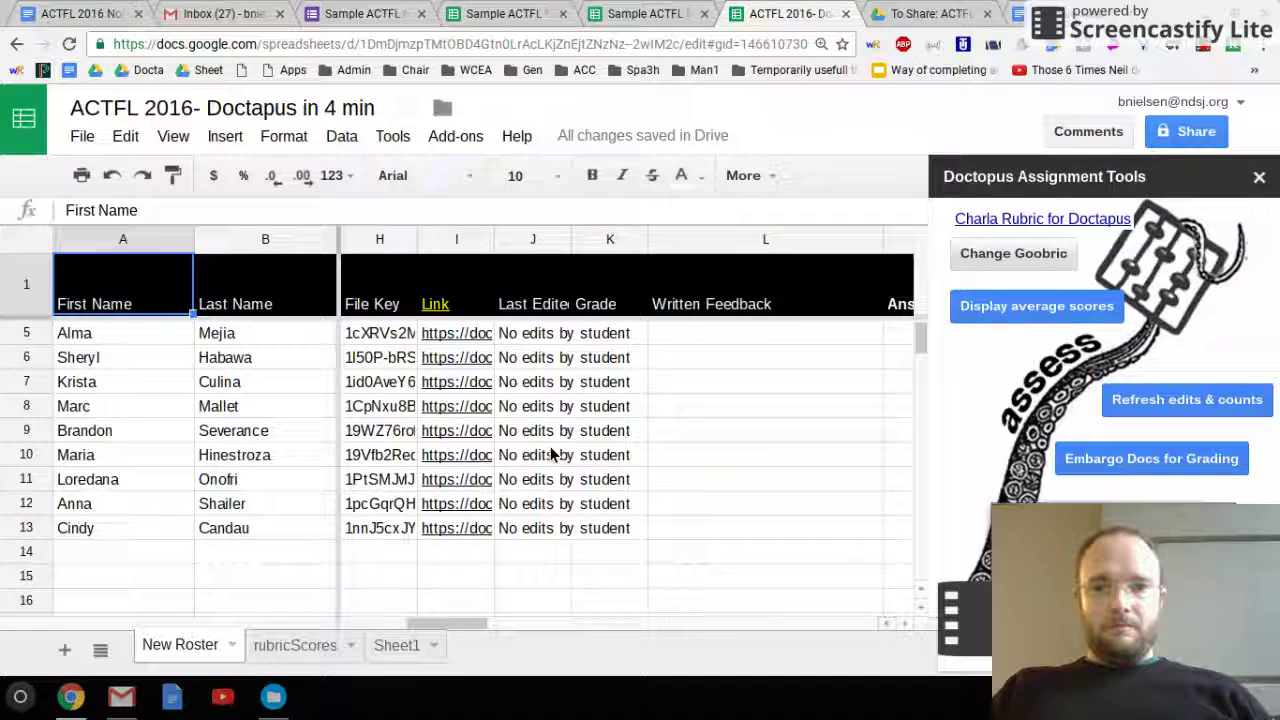
# Step: Open the Goobric assessment link for the student document in row 5
pyautogui.hscroll(-1, 555, 453)
pyautogui.hscroll(-2, 551, 453)
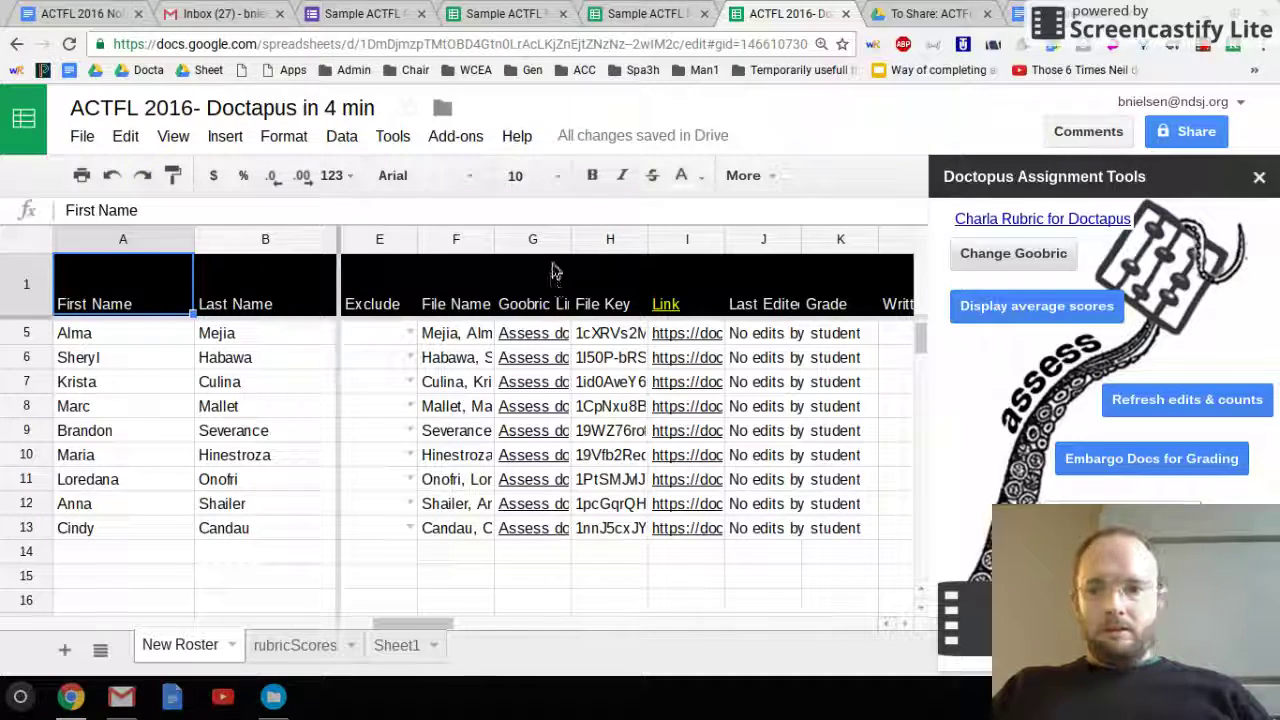
pyautogui.click(537, 335)
pyautogui.click(538, 372)
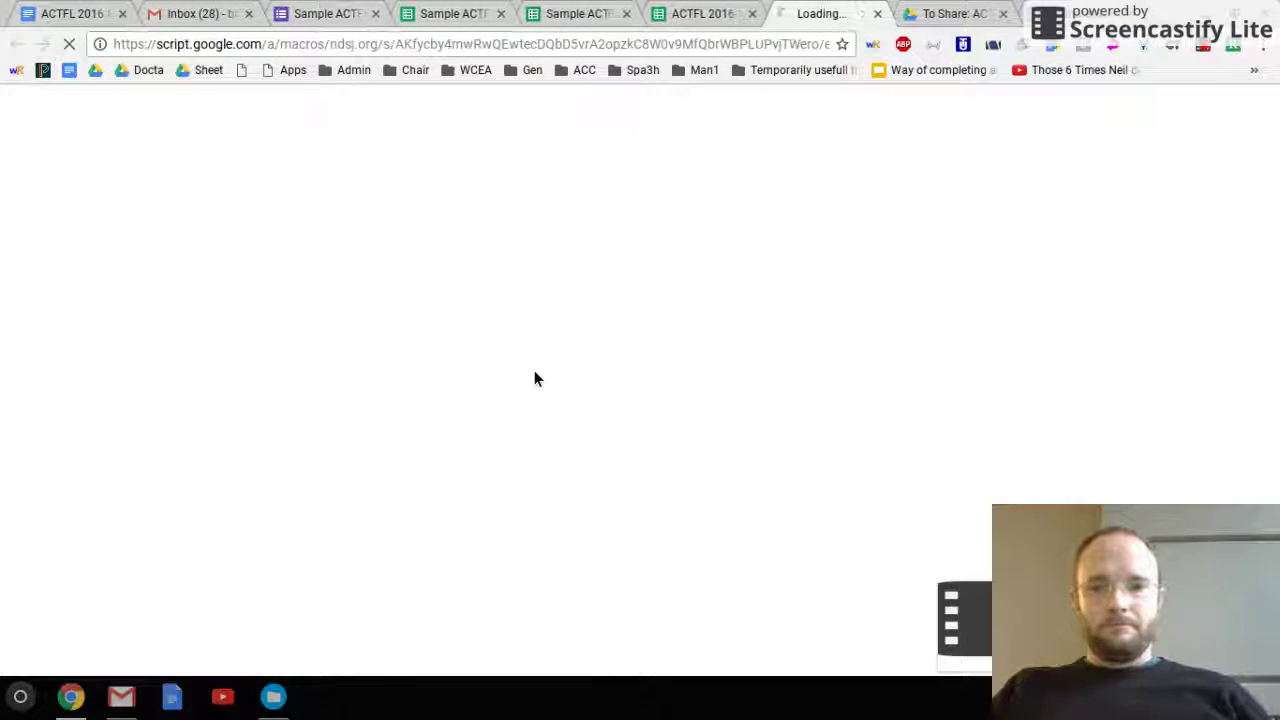